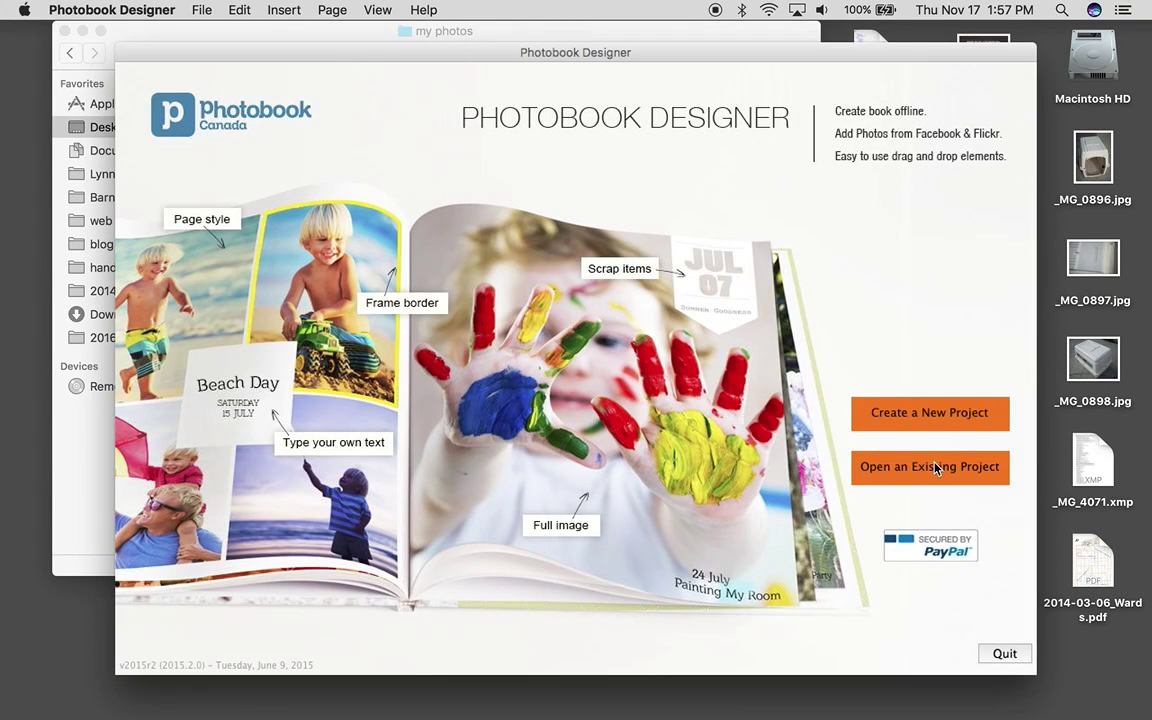
Open the saved project 'Ballum take 2' from the Open Project list
click(936, 469)
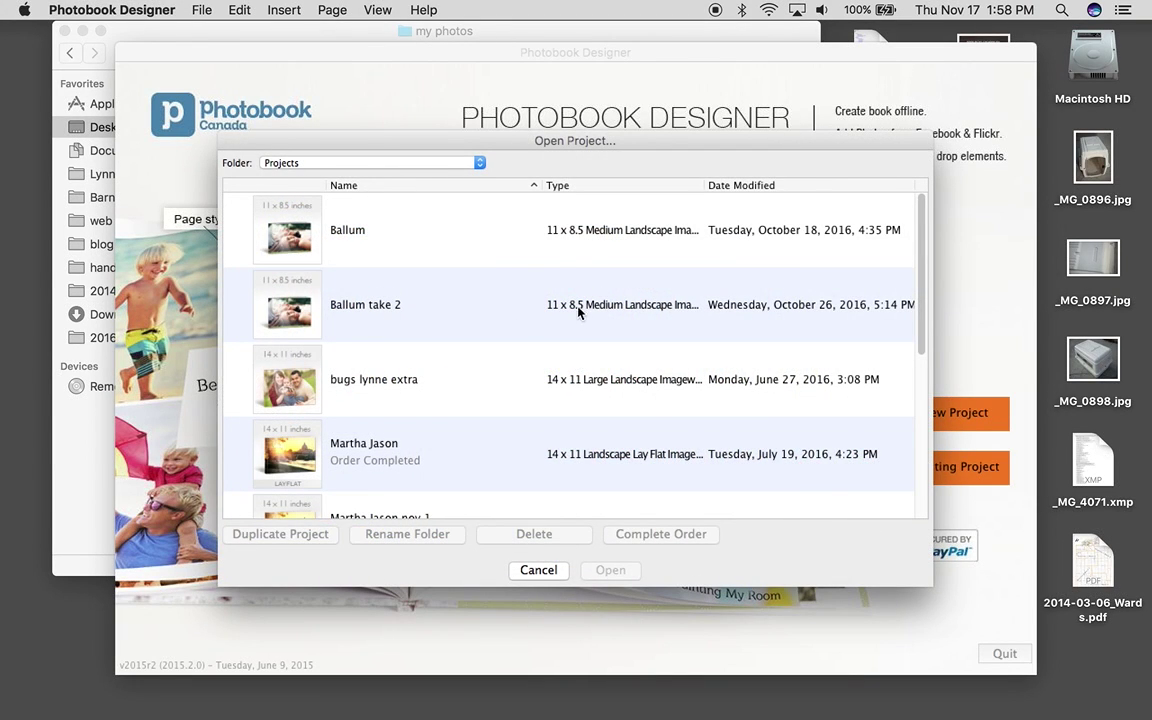
click(610, 310)
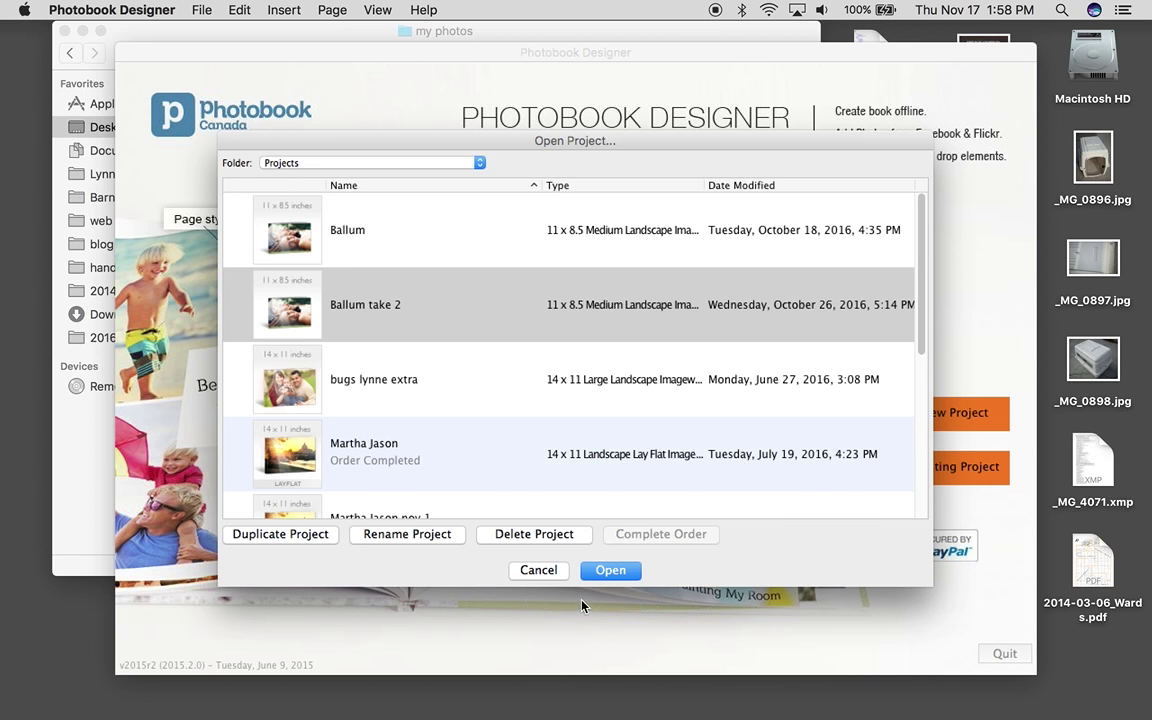
click(609, 571)
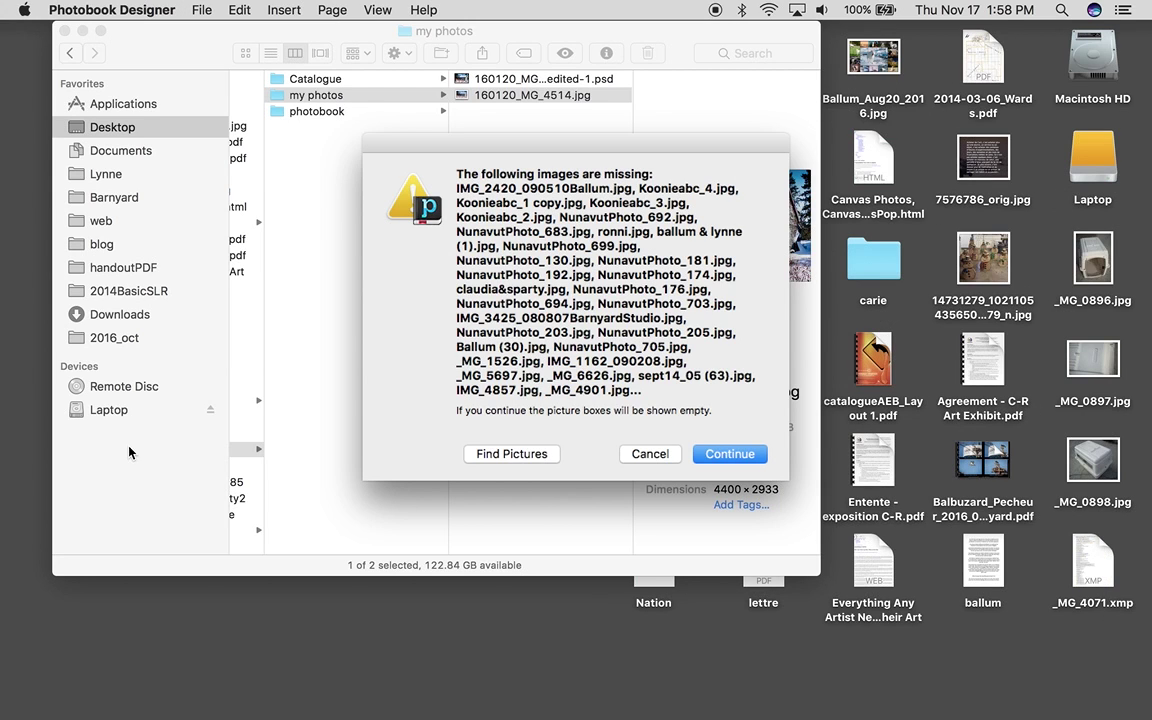
Pick the missing cover photo 120801_MG_3310.jpg and browse to Laptop > books > Ballum
click(510, 454)
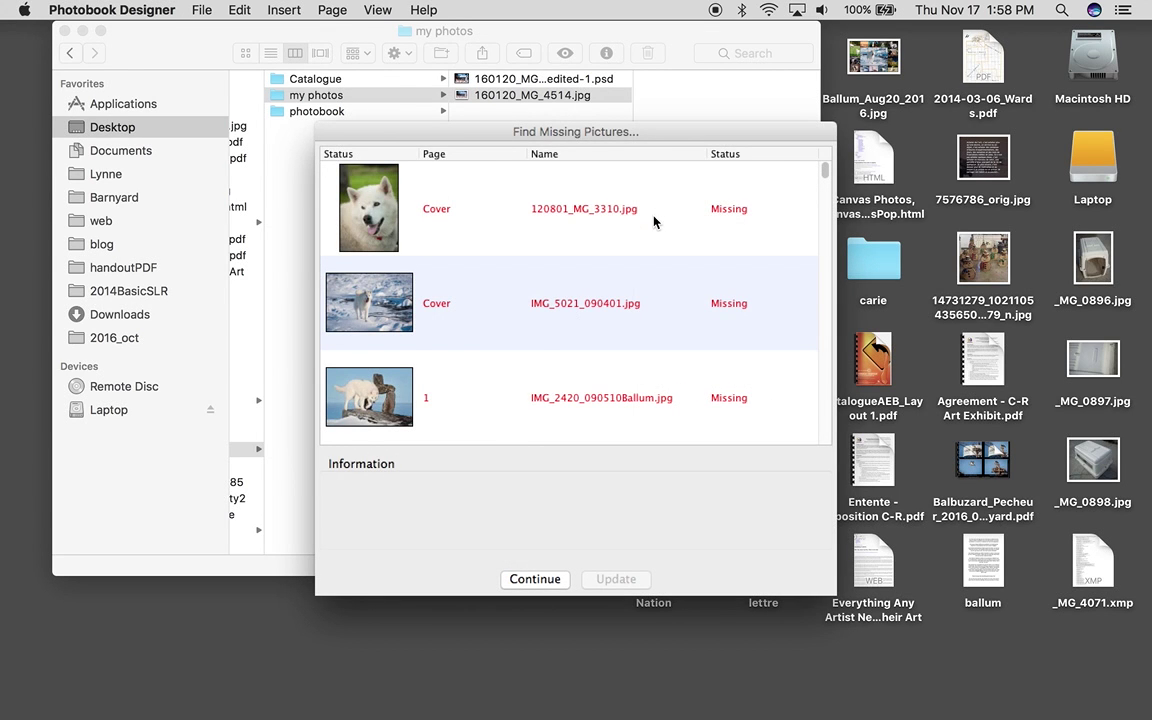
click(366, 208)
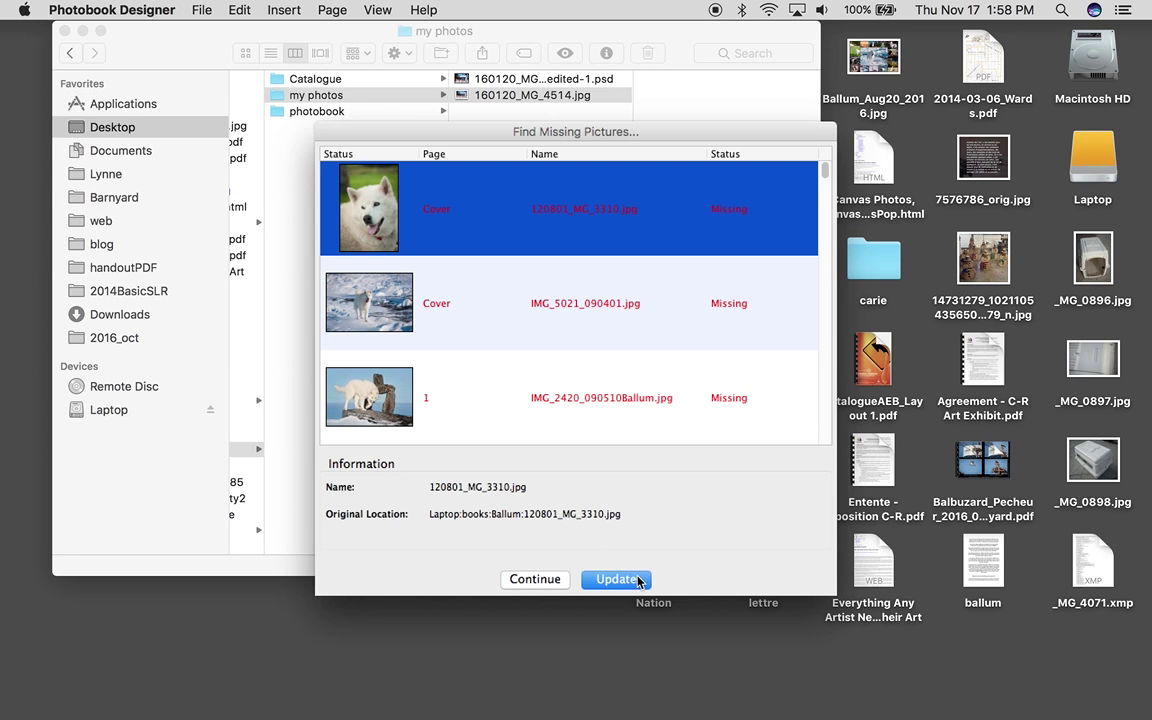
click(616, 580)
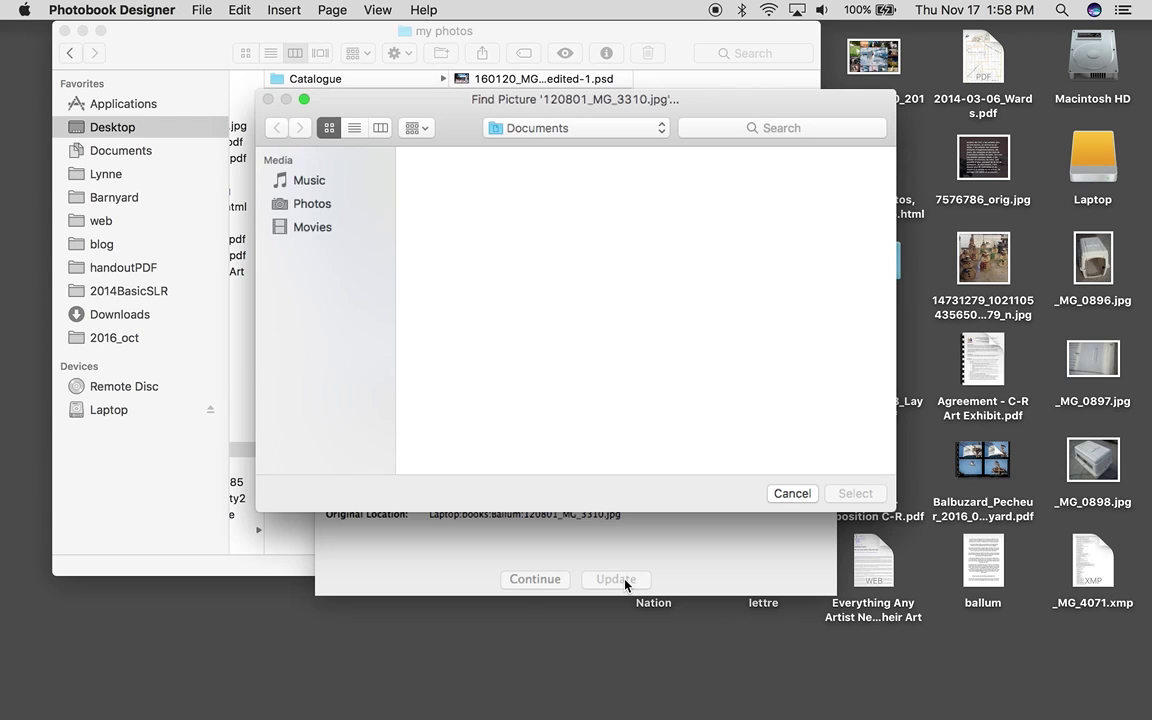
scroll(303, 400, down, 3)
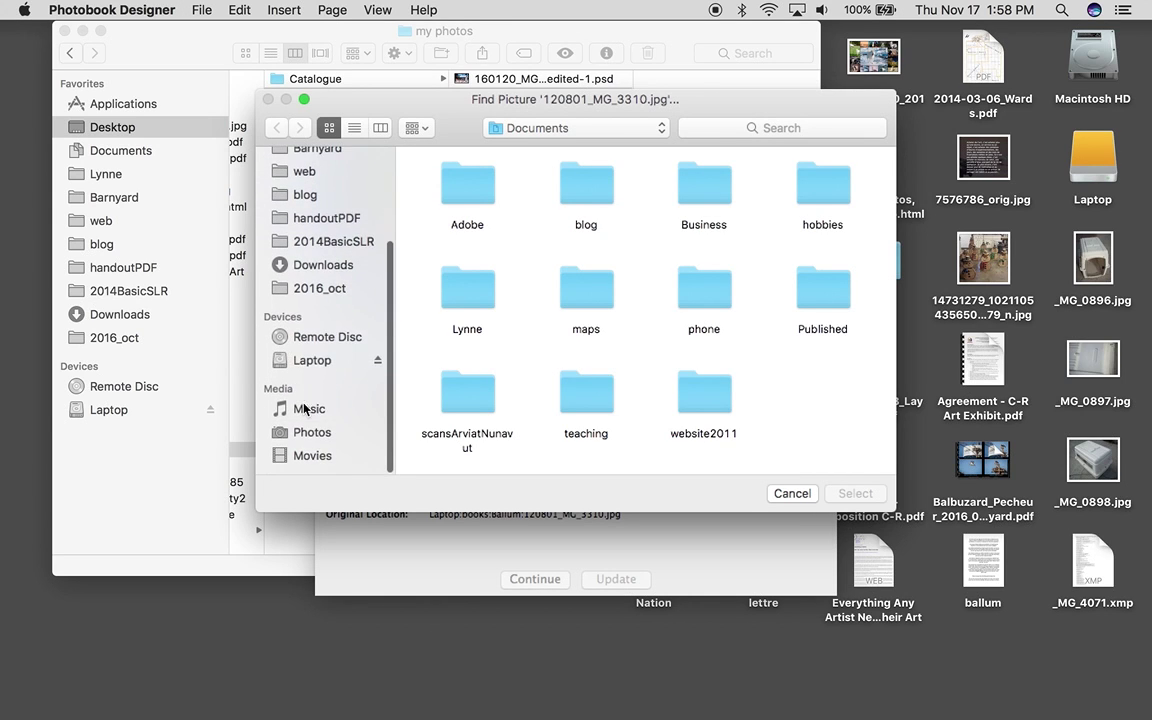
scroll(303, 400, down, 2)
click(318, 367)
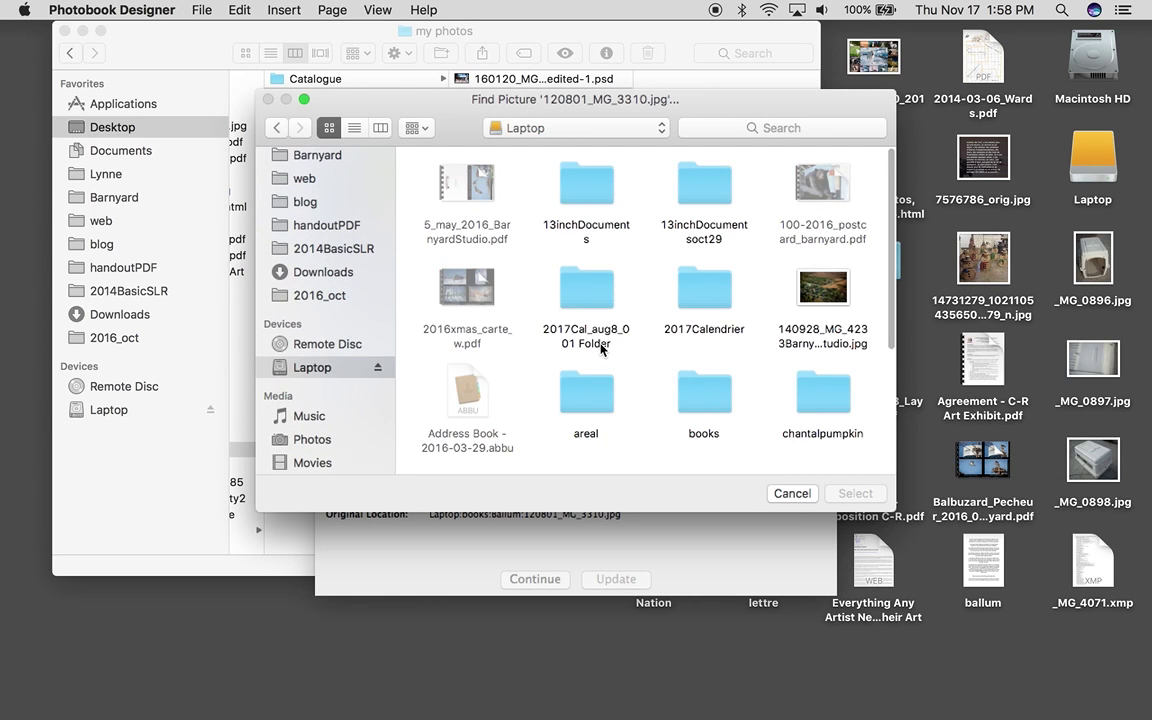
scroll(694, 357, down, 2)
double_click(694, 350)
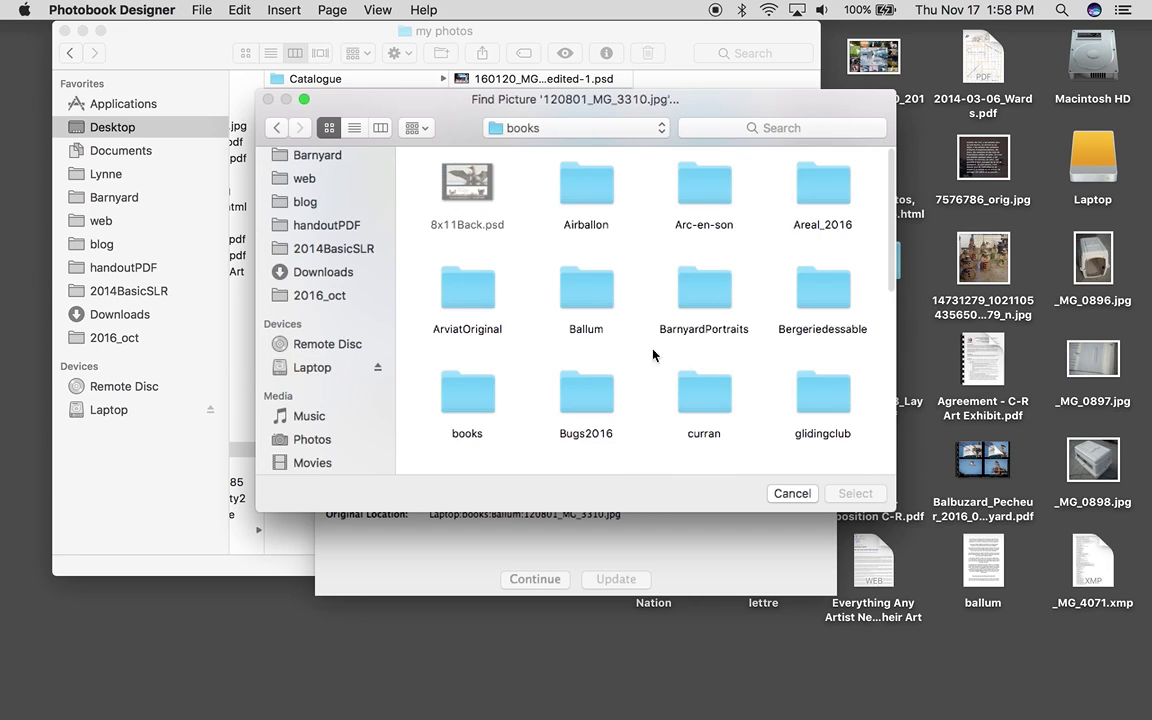
double_click(533, 255)
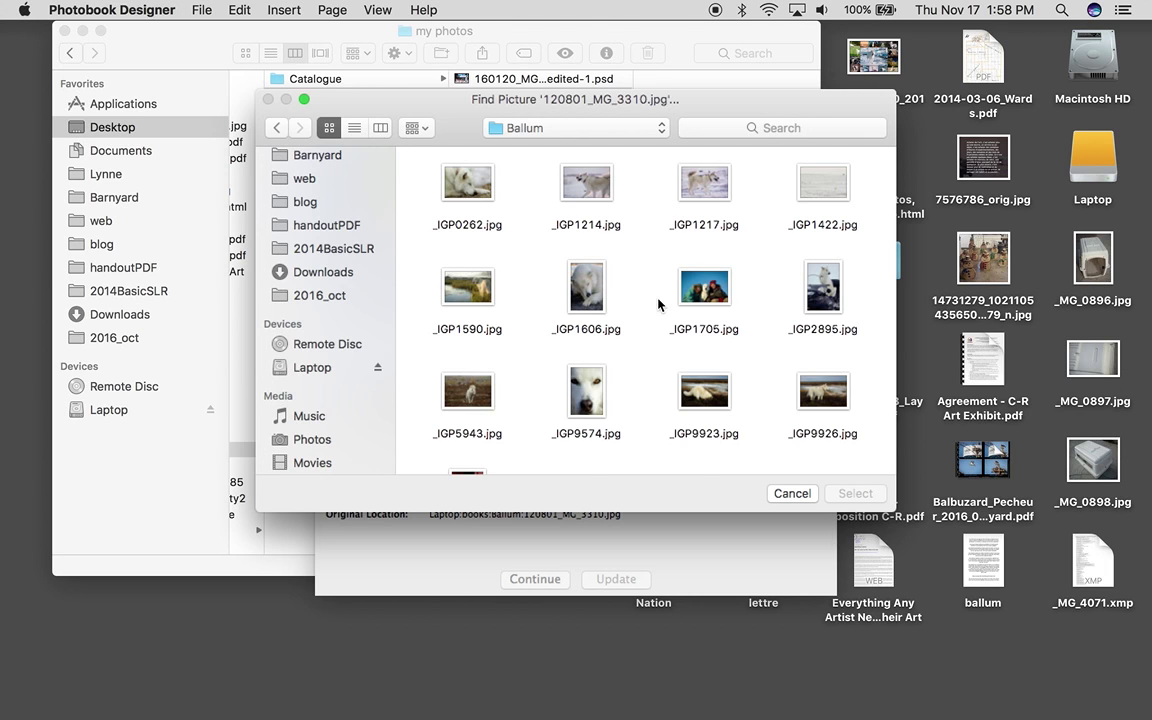
Scroll the Ballum folder to find 120801_MG_3310.jpg, checking the missing-pictures list behind
scroll(659, 304, down, 10)
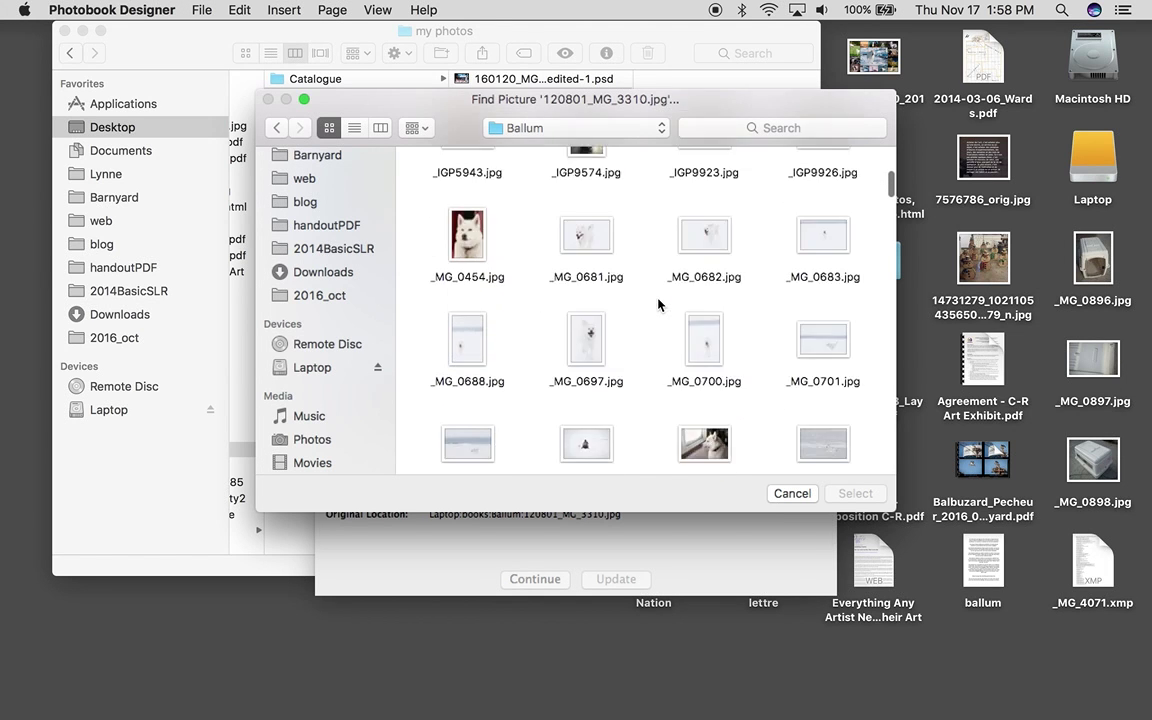
scroll(659, 304, down, 5)
scroll(659, 304, down, 5)
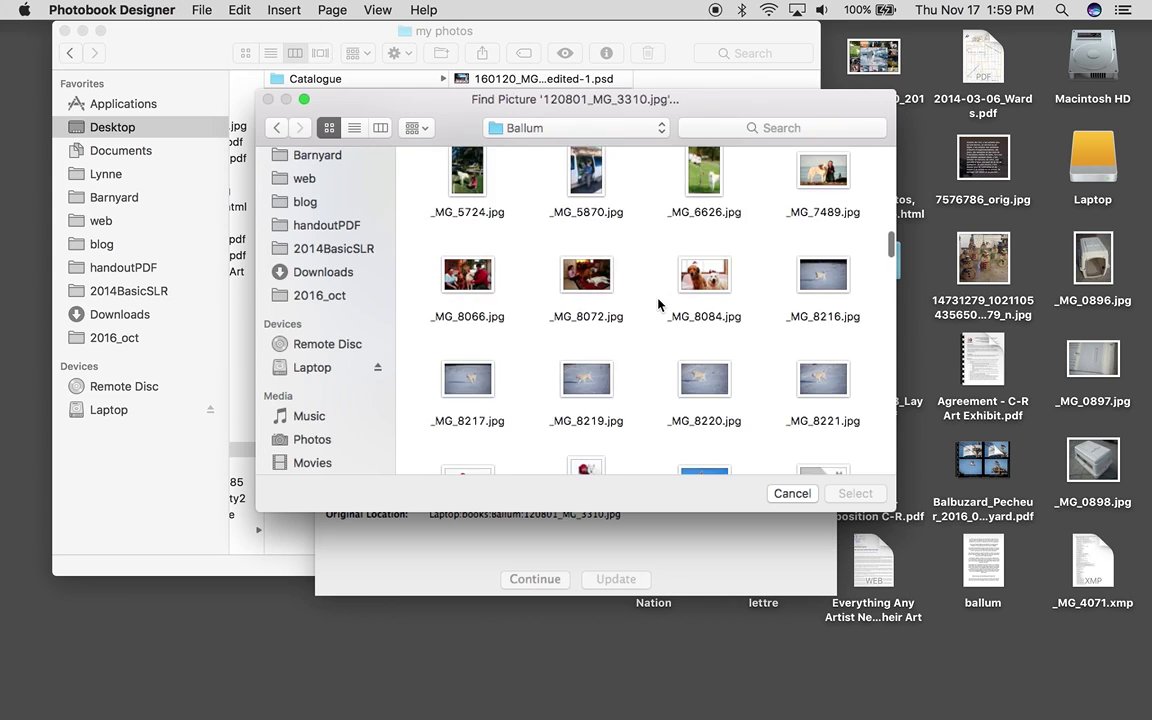
scroll(659, 304, down, 10)
scroll(659, 304, down, 10)
scroll(659, 304, up, 1)
scroll(659, 304, up, 2)
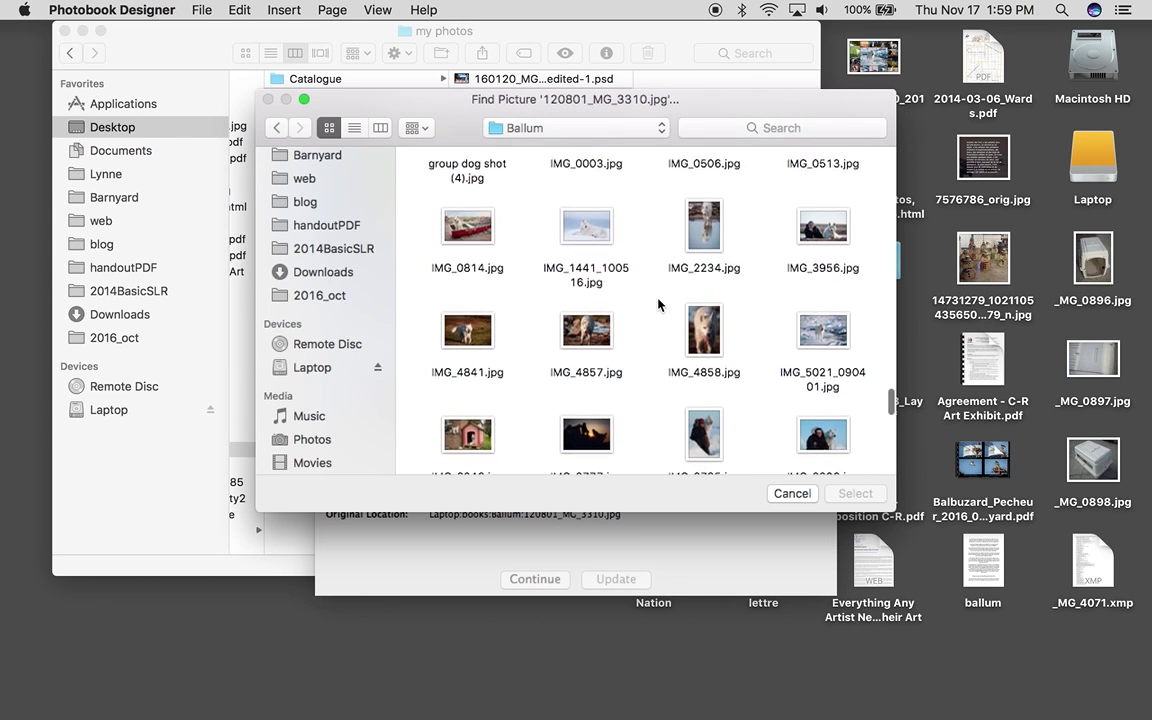
scroll(659, 304, up, 2)
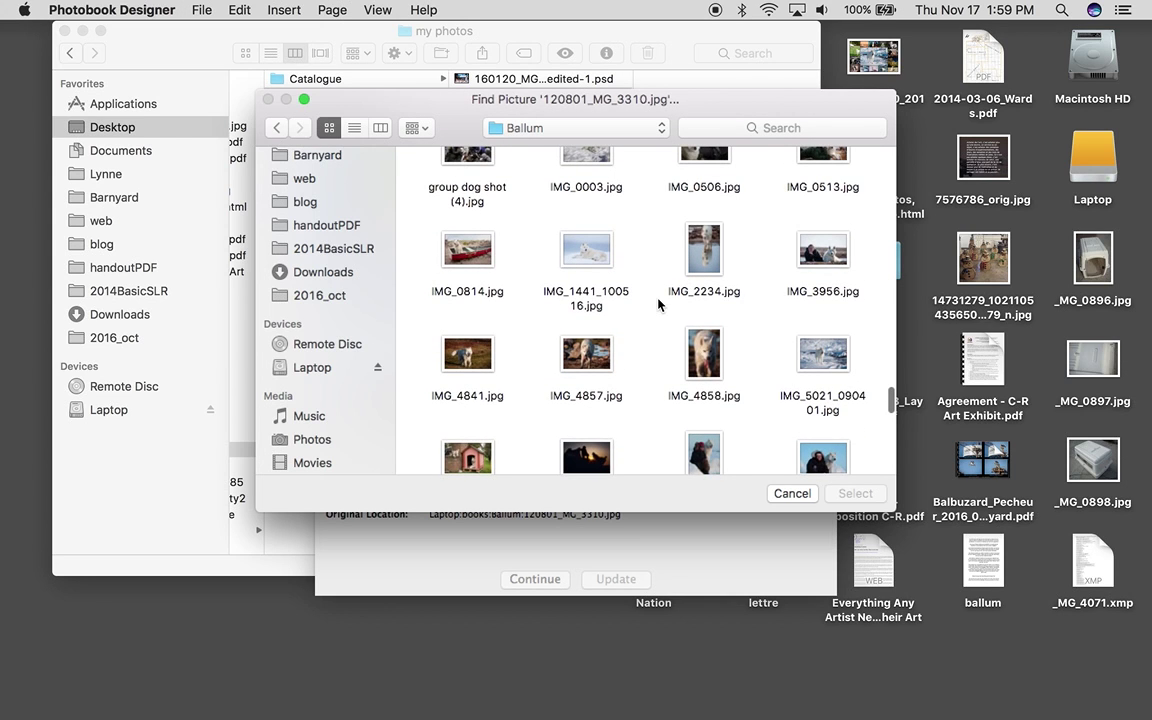
scroll(659, 304, down, 5)
scroll(659, 304, down, 5)
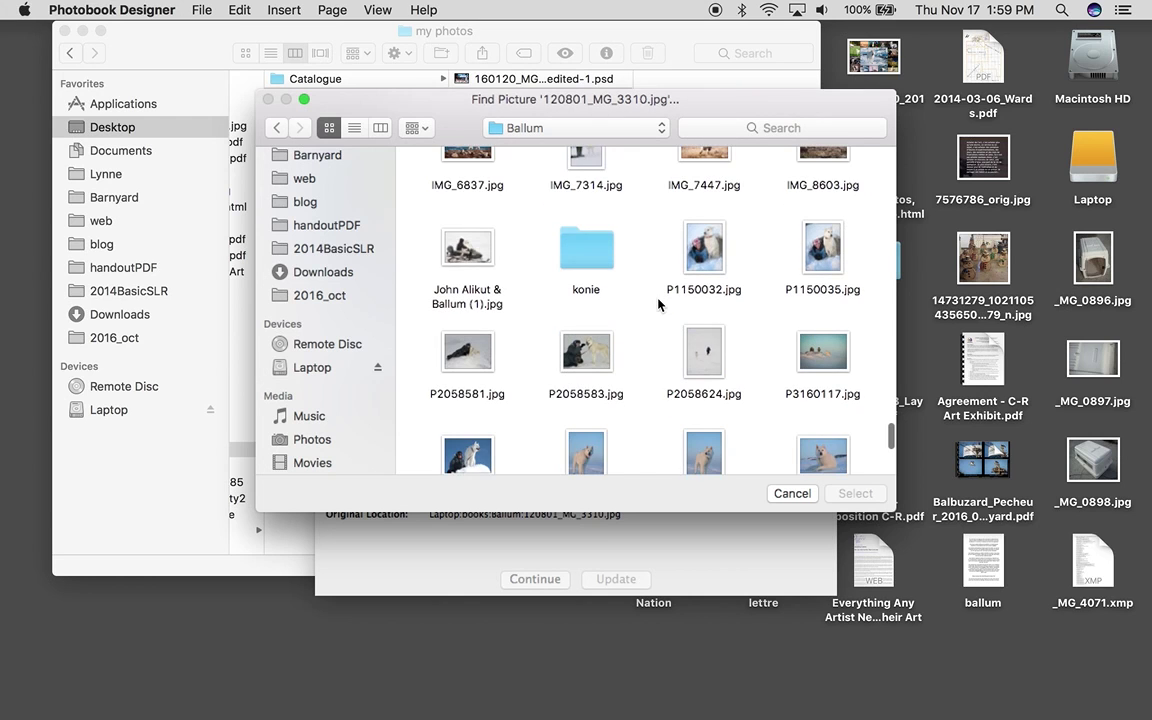
drag(748, 100, 732, 291)
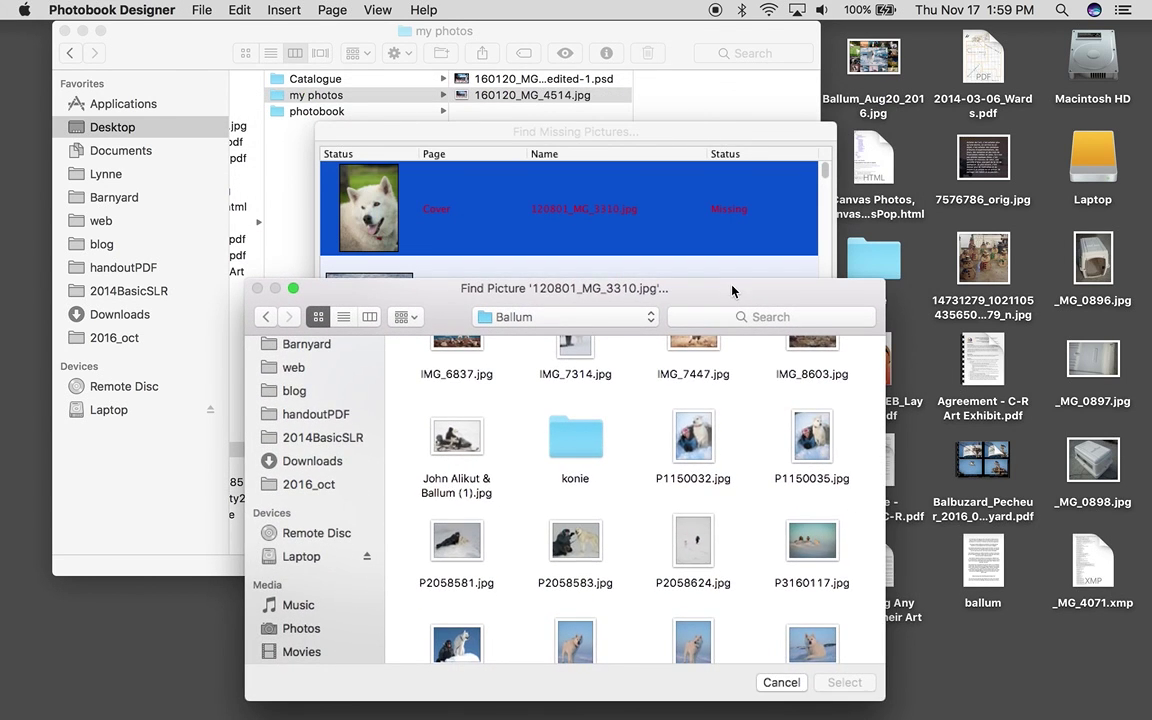
scroll(690, 540, up, 5)
scroll(676, 567, up, 10)
scroll(676, 567, up, 3)
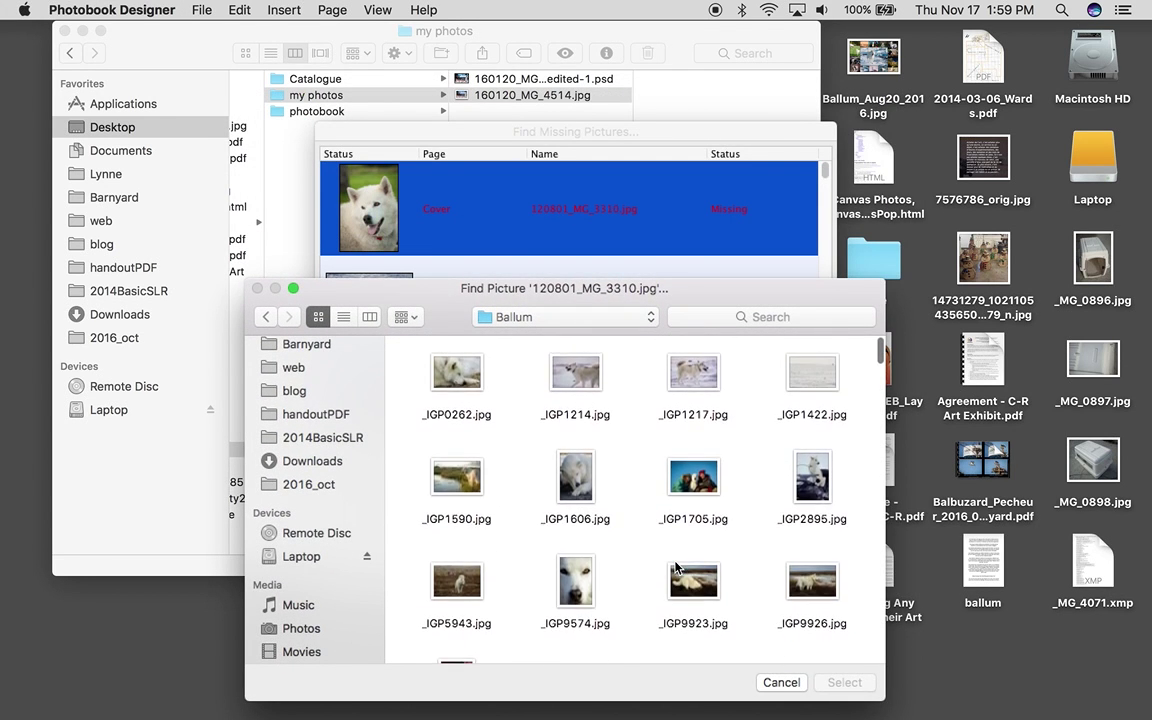
scroll(676, 567, down, 5)
scroll(676, 567, down, 3)
scroll(676, 567, down, 3)
scroll(676, 567, down, 3)
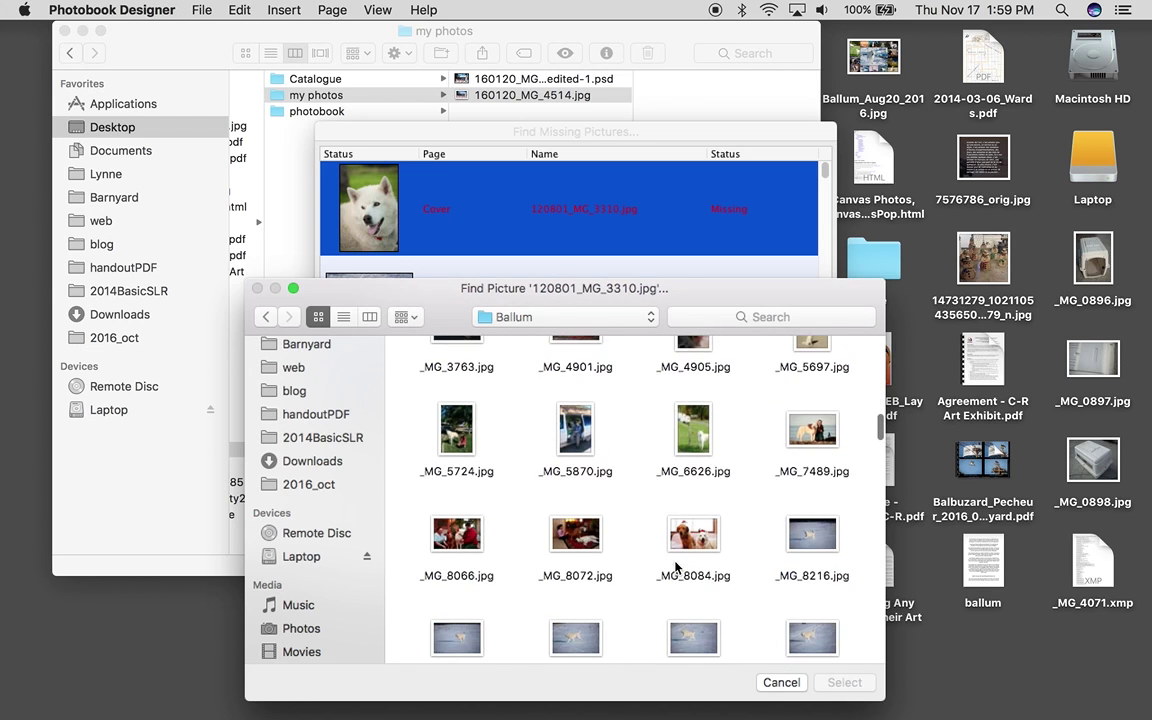
scroll(676, 567, down, 4)
scroll(676, 567, down, 1)
scroll(676, 567, down, 4)
scroll(676, 567, down, 5)
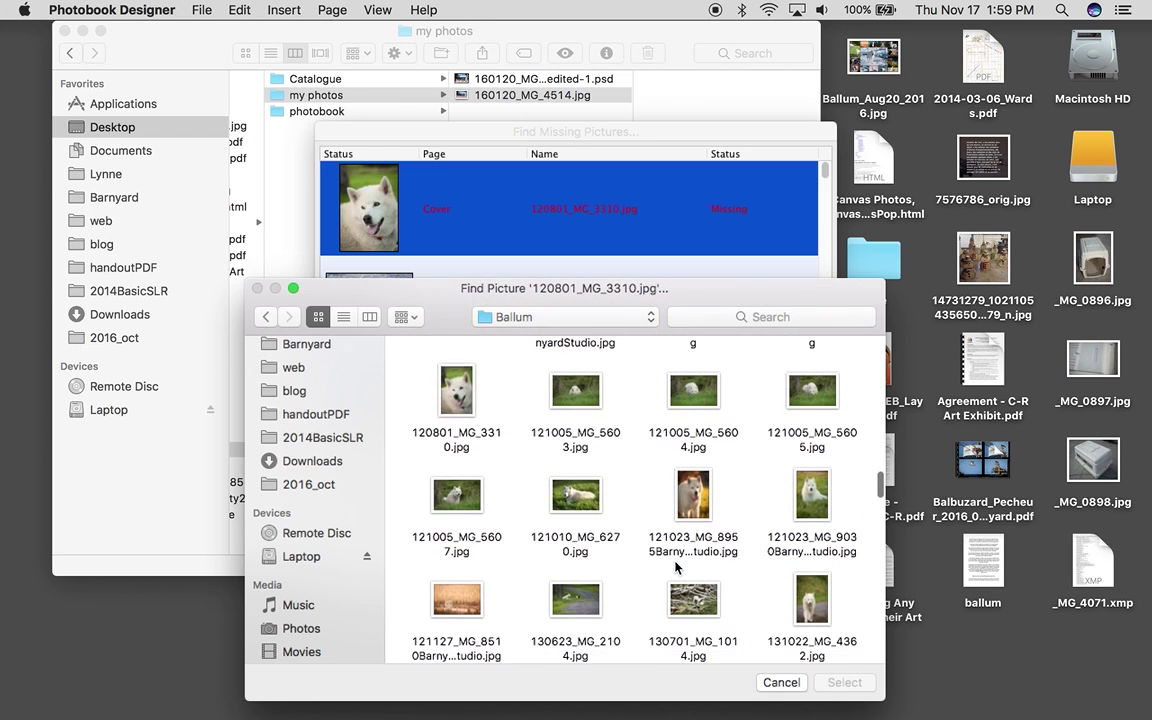
scroll(676, 567, down, 1)
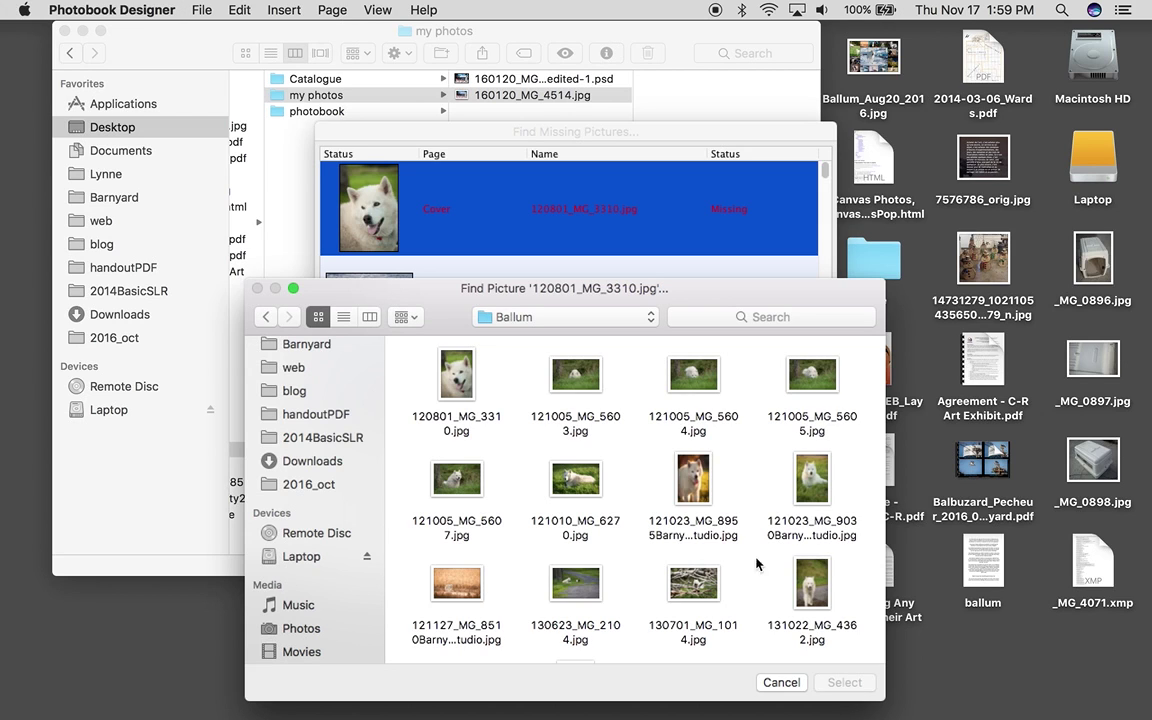
scroll(677, 567, up, 1)
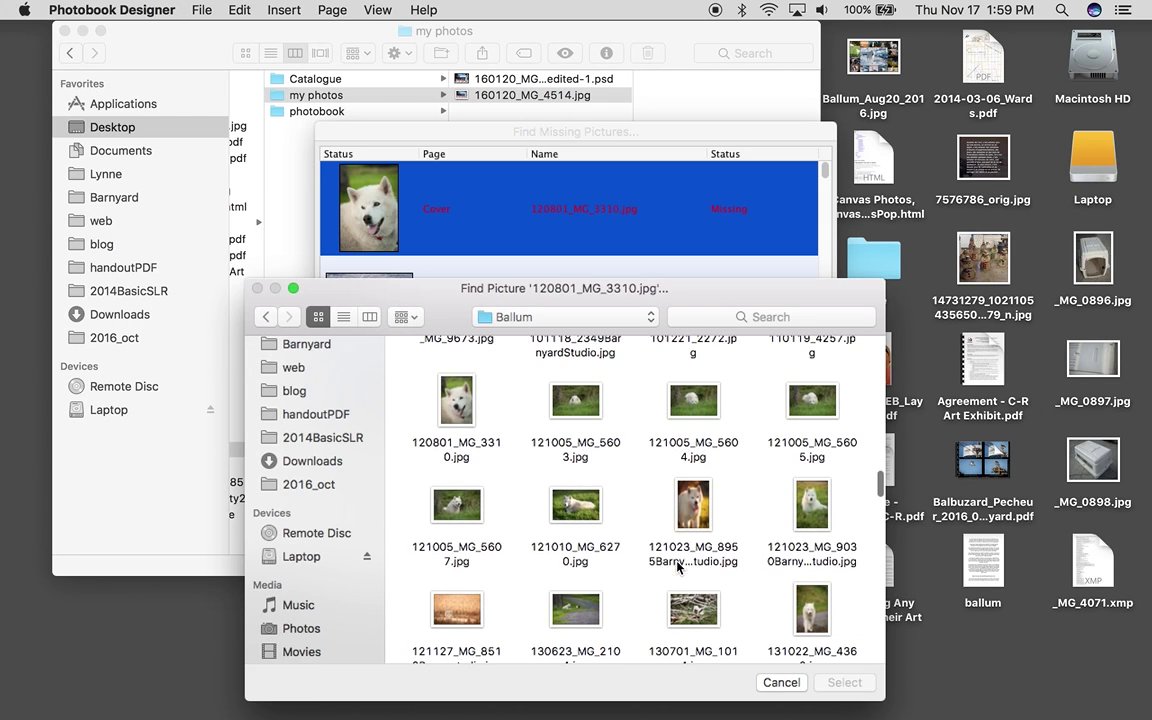
Relink the cover to 120801_MG_3310.jpg and update other missing pictures from that folder
double_click(463, 400)
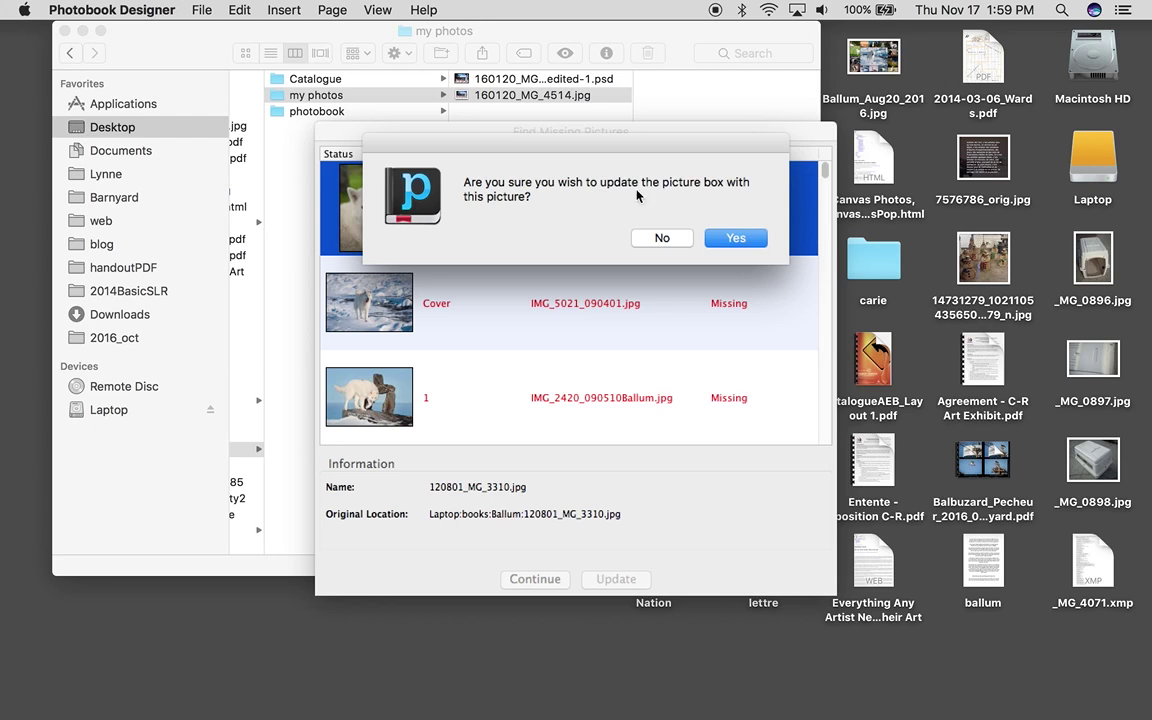
click(735, 238)
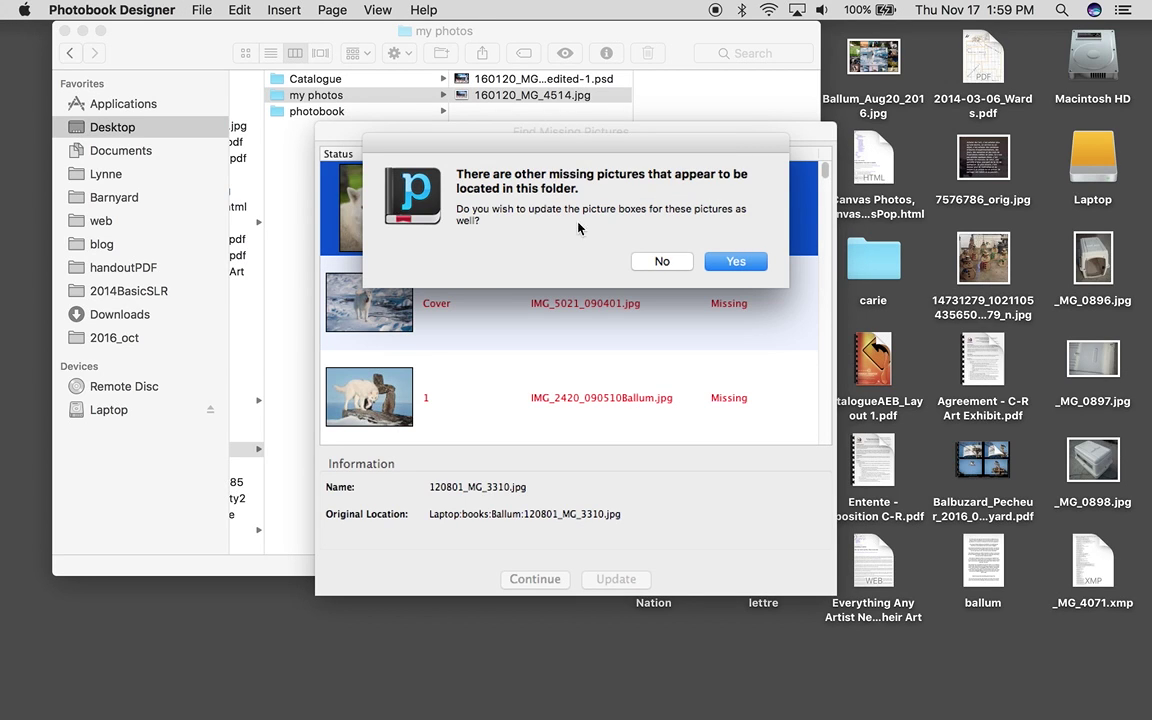
click(728, 259)
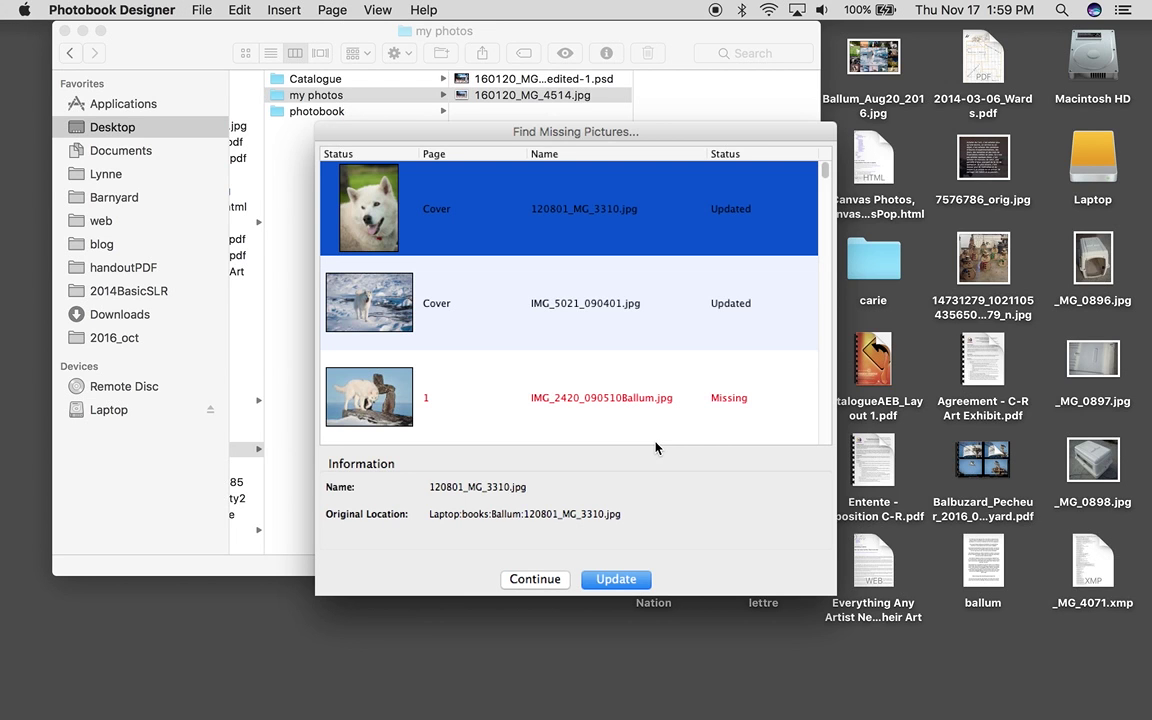
Select the still-missing IMG_2420_090510Ballum.jpg entry in the missing-pictures list
click(645, 412)
scroll(621, 418, down, 10)
scroll(621, 418, down, 10)
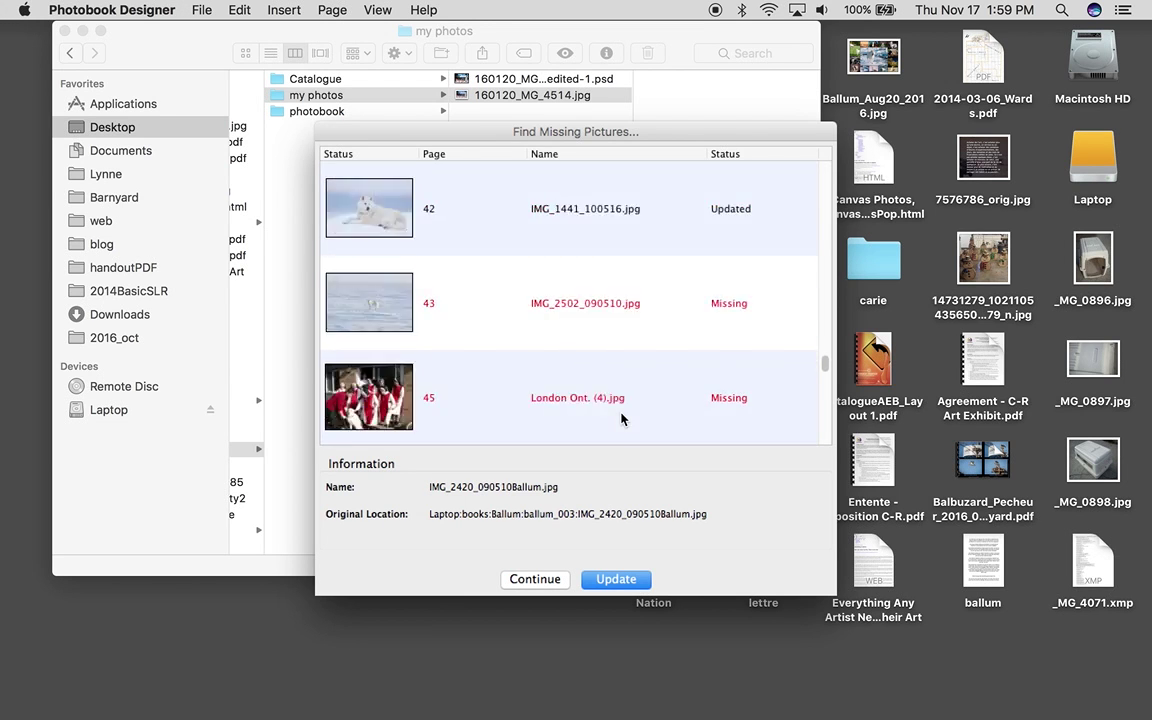
scroll(622, 416, down, 10)
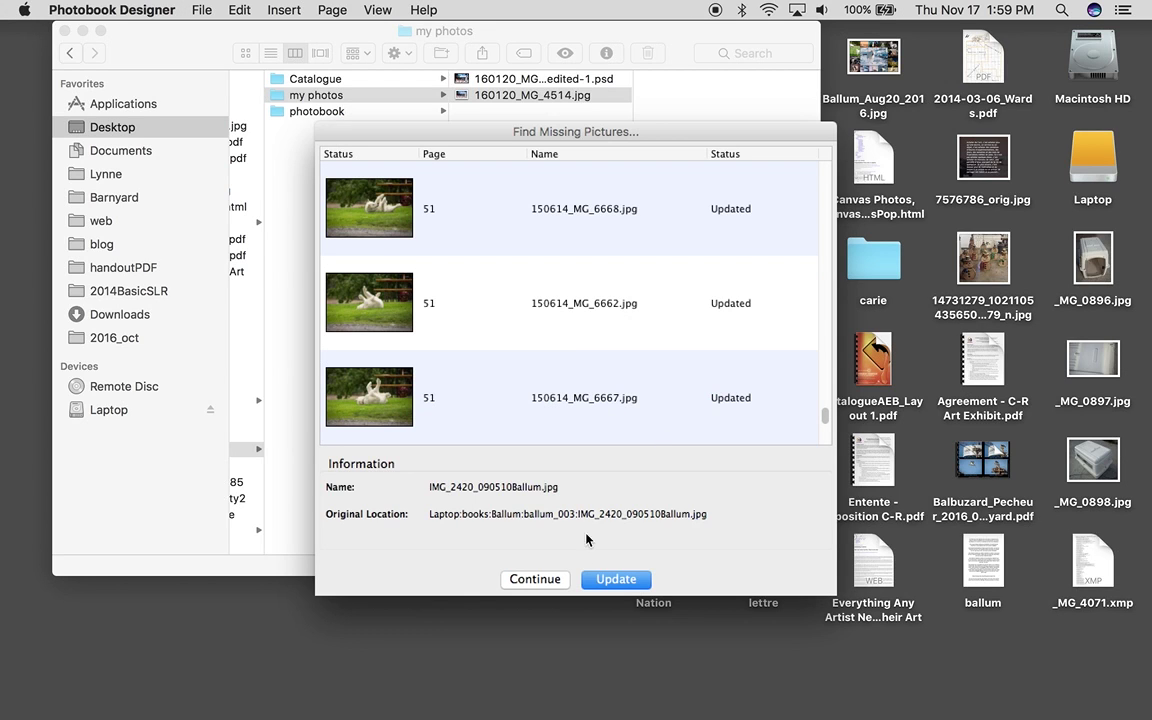
Start a file chooser for IMG_2420_090510Ballum.jpg, check the list behind it, then cancel
click(616, 579)
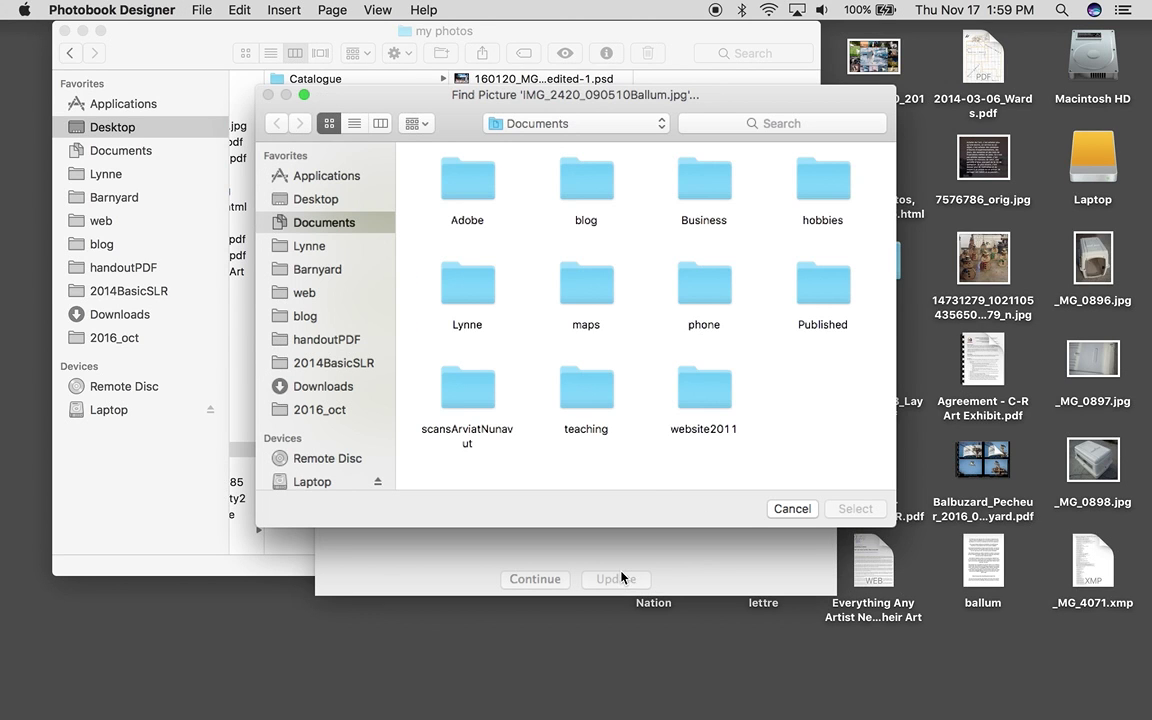
drag(693, 96, 685, 361)
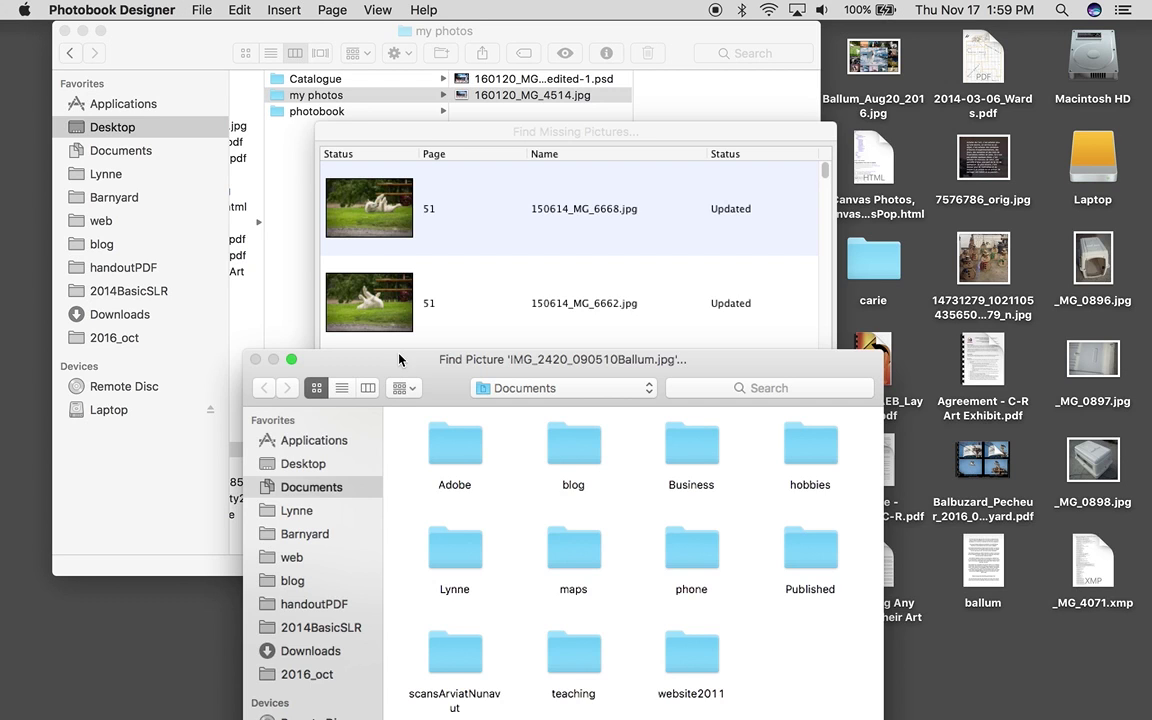
drag(399, 359, 449, 60)
click(828, 472)
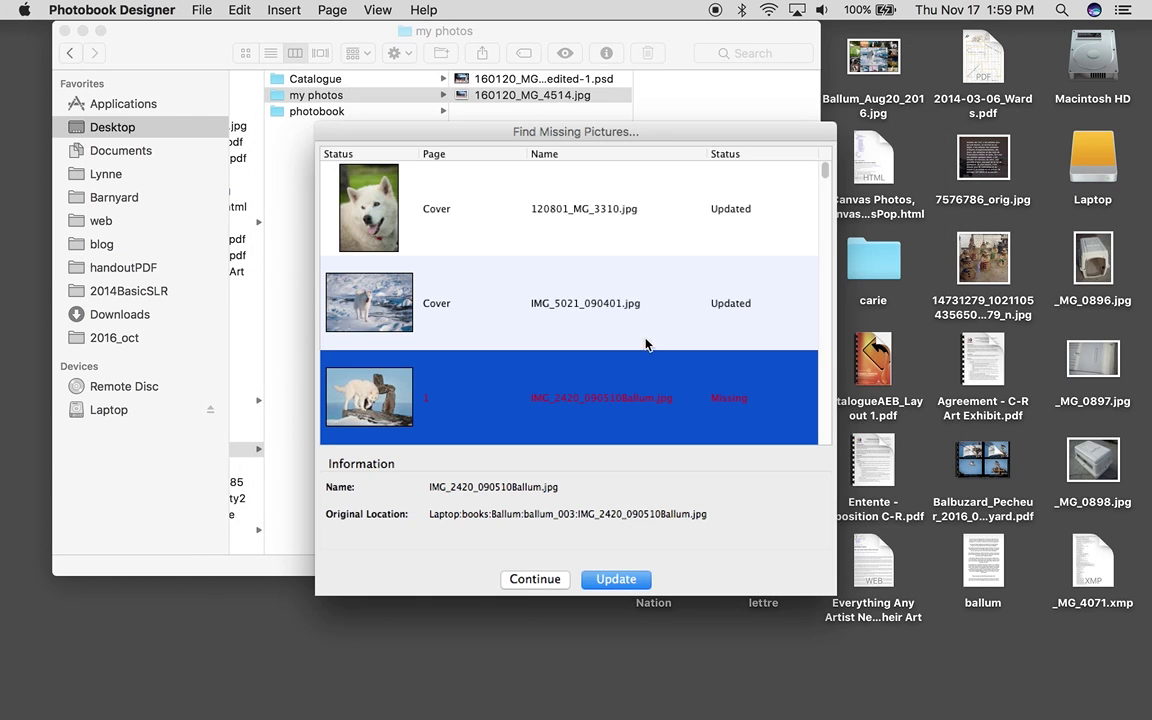
scroll(545, 405, down, 5)
scroll(545, 405, up, 5)
scroll(545, 405, up, 3)
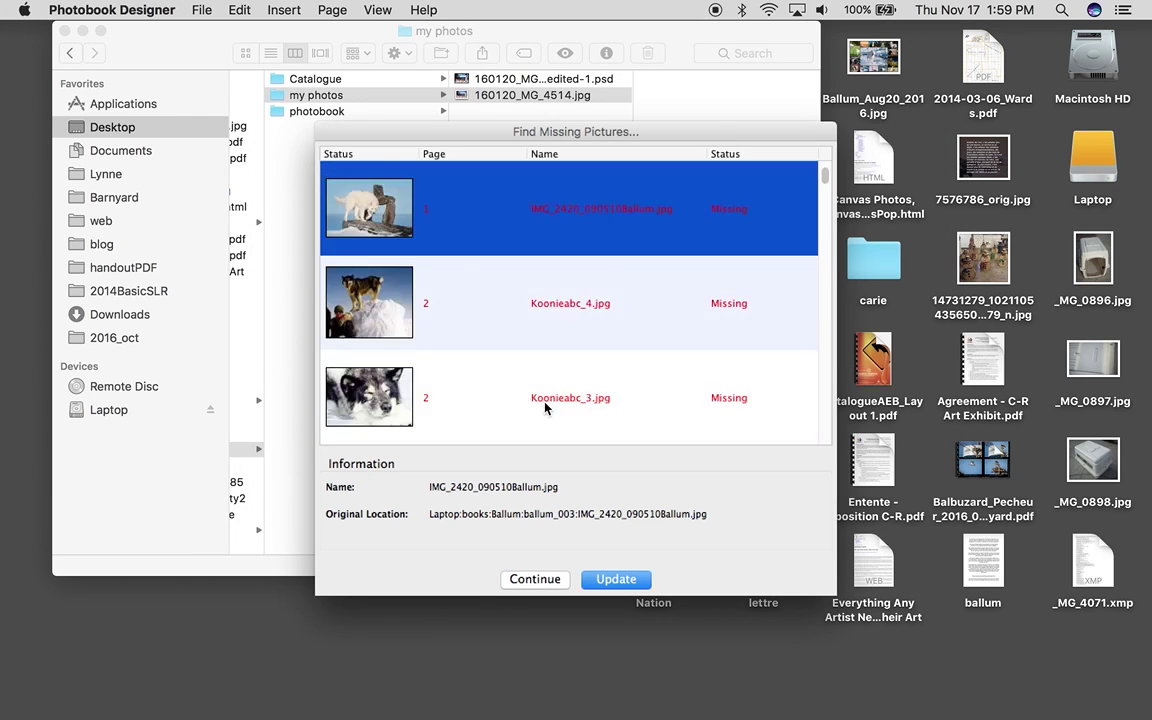
scroll(545, 405, up, 2)
Browse Laptop > books > Ballum and look inside the zforbook folder
click(616, 579)
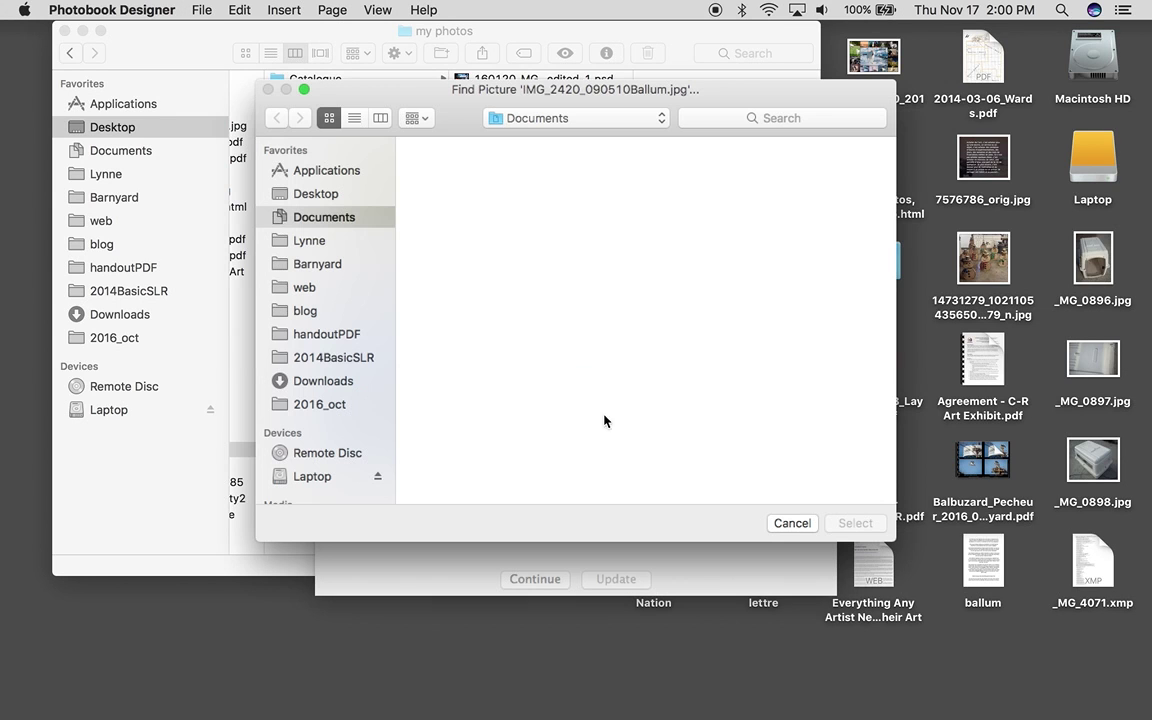
click(312, 477)
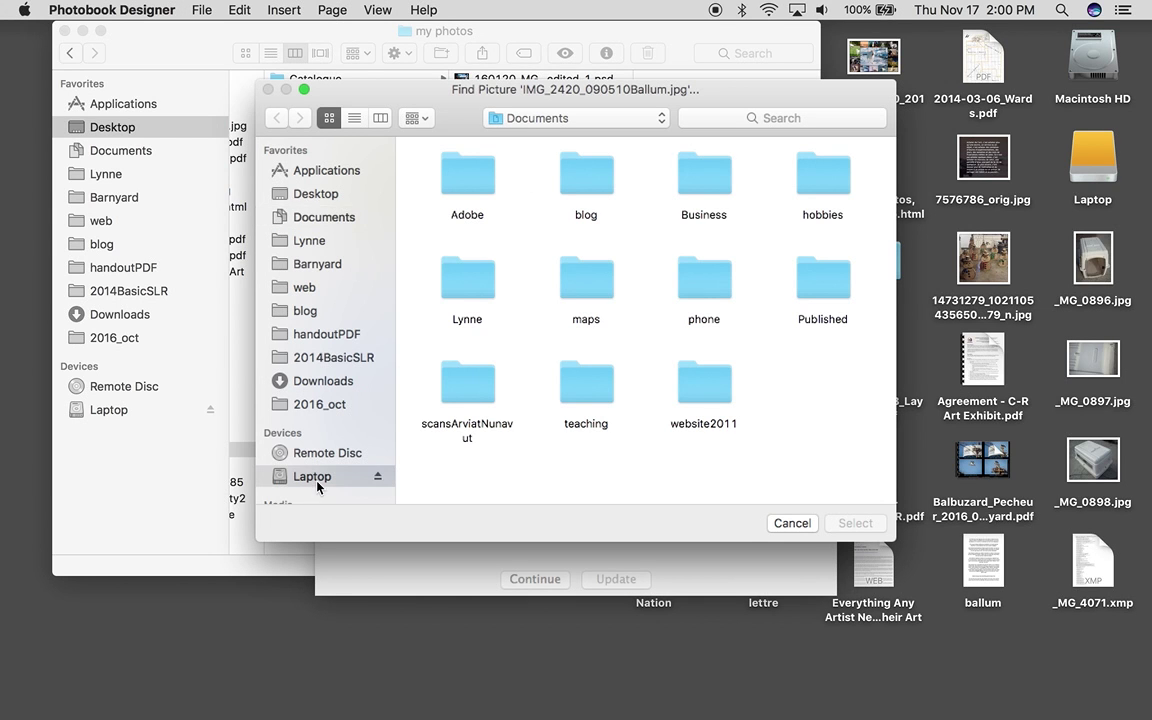
double_click(704, 385)
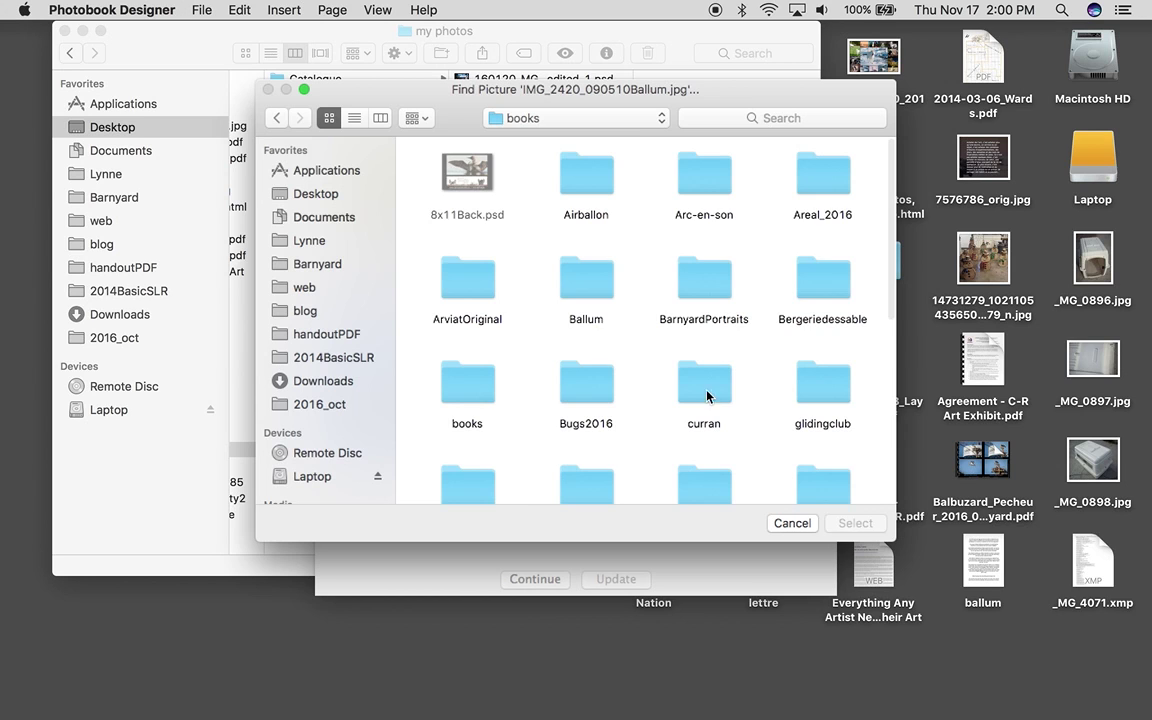
double_click(586, 287)
scroll(590, 365, down, 15)
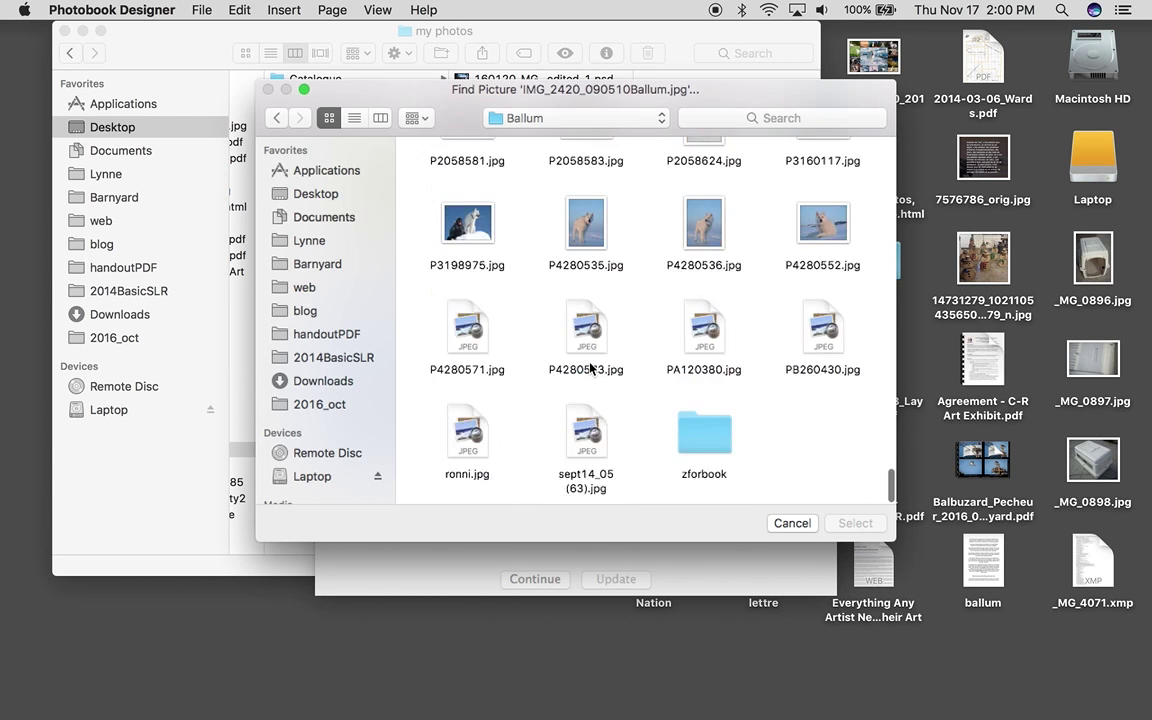
double_click(697, 427)
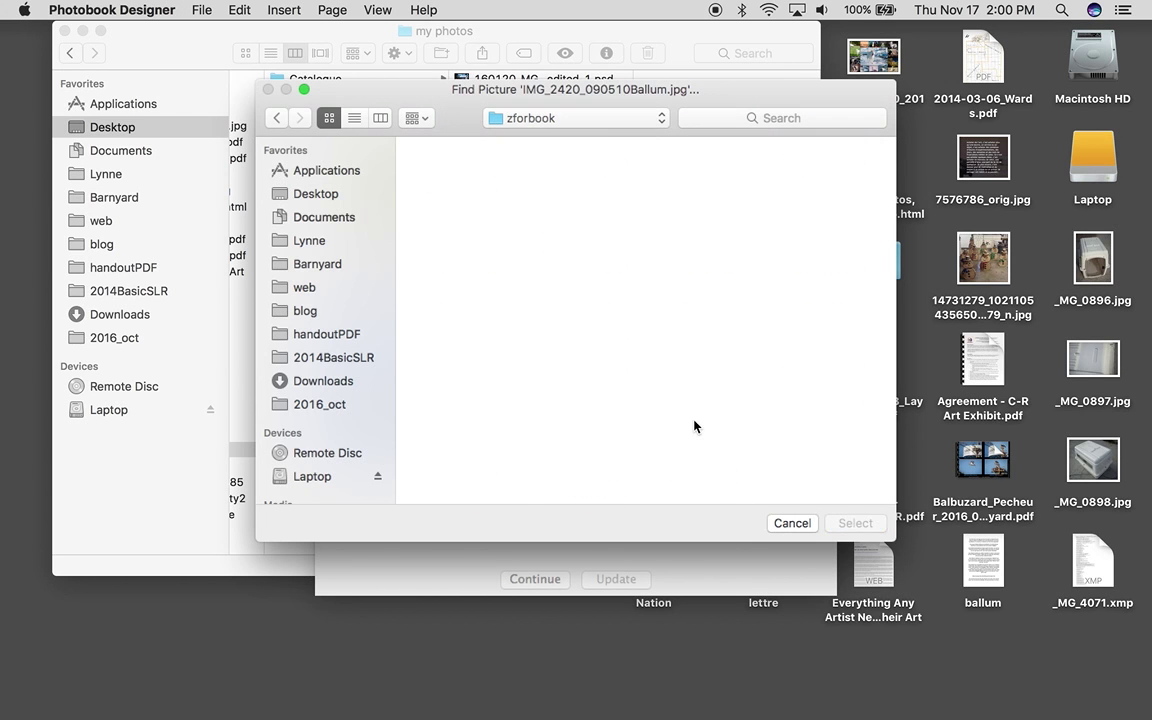
scroll(627, 330, down, 1)
scroll(627, 330, down, 3)
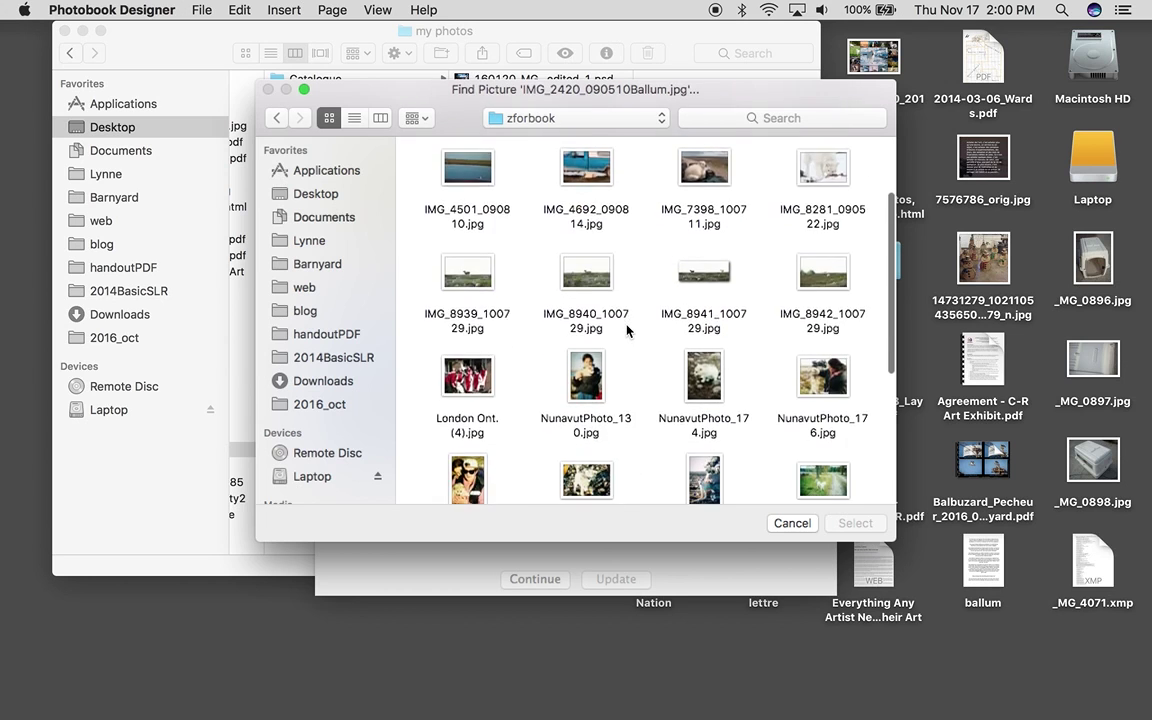
scroll(630, 329, down, 3)
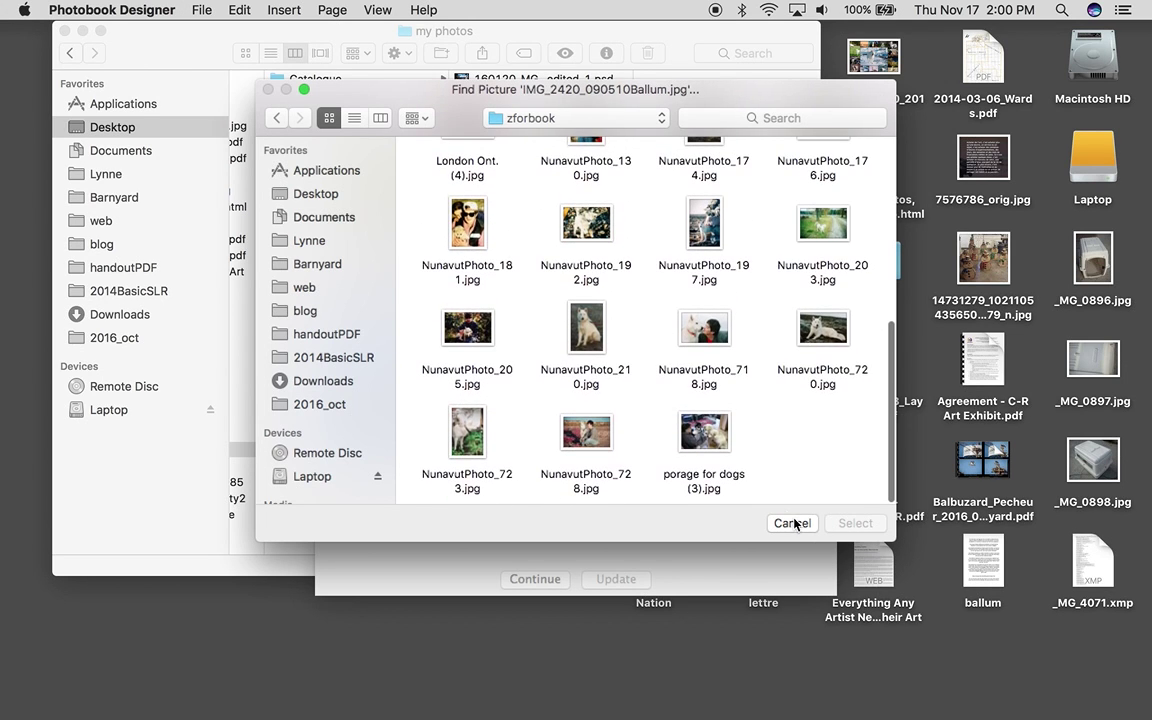
Return to the Ballum folder and open its ballum_003 subfolder
click(587, 120)
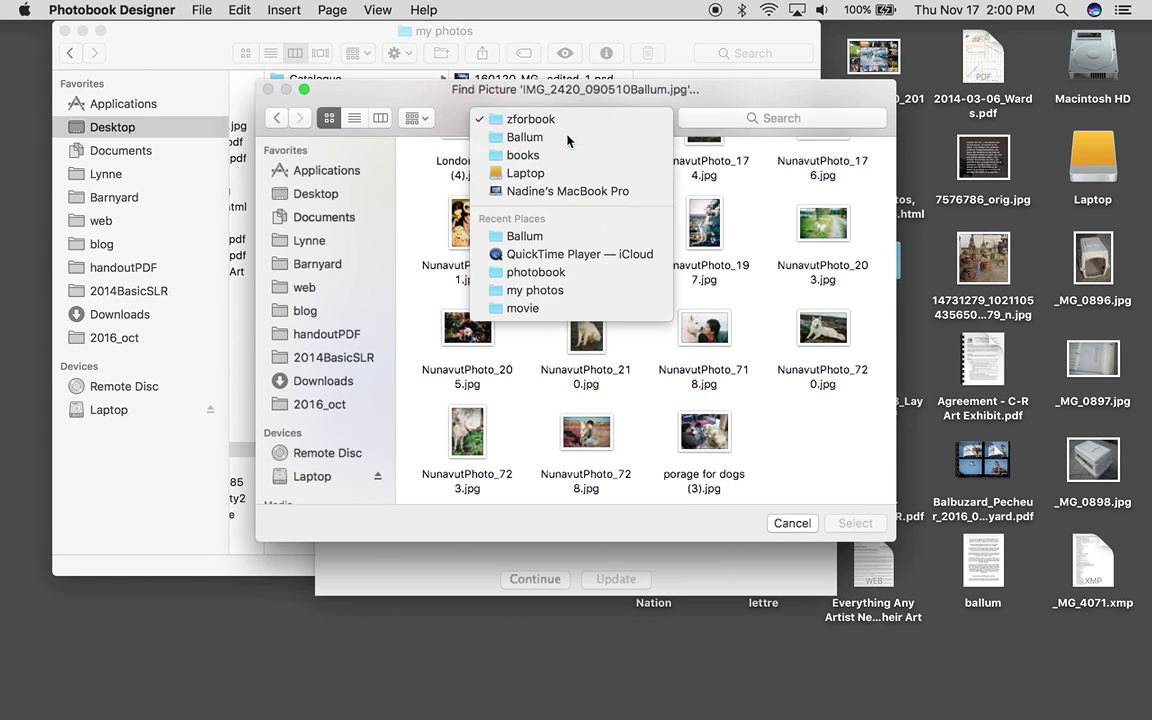
click(573, 141)
scroll(652, 229, down, 2)
scroll(652, 229, down, 4)
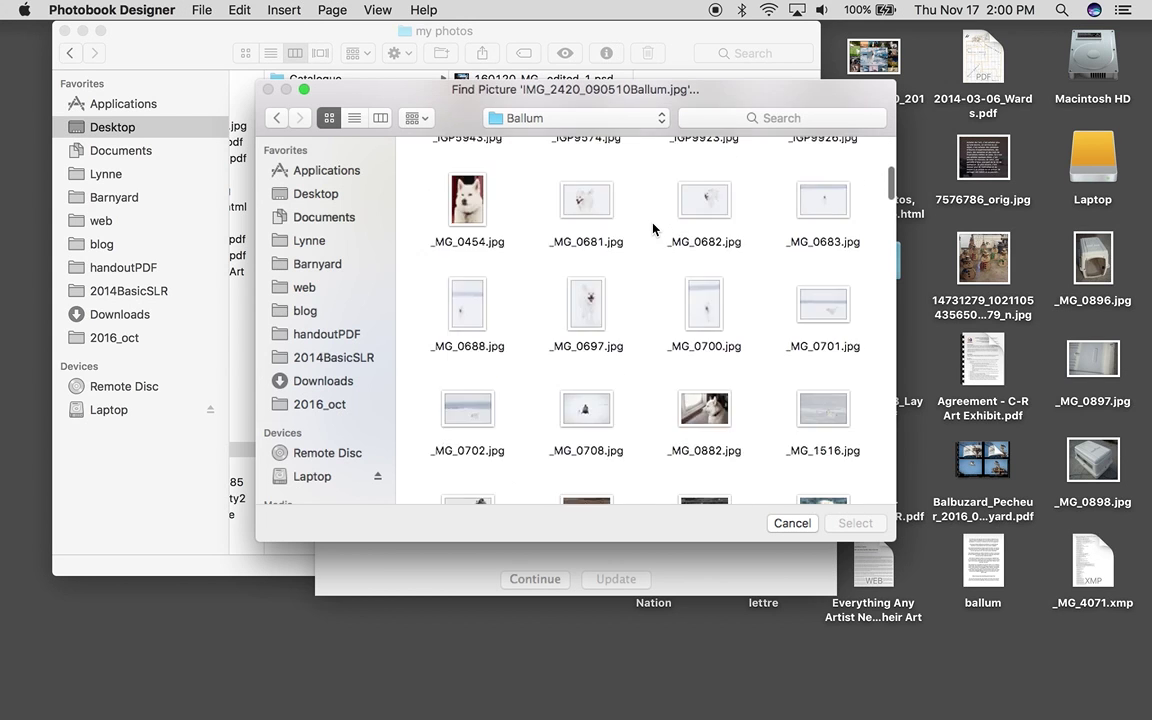
scroll(652, 229, down, 4)
scroll(652, 229, down, 3)
scroll(652, 229, down, 5)
scroll(652, 229, down, 2)
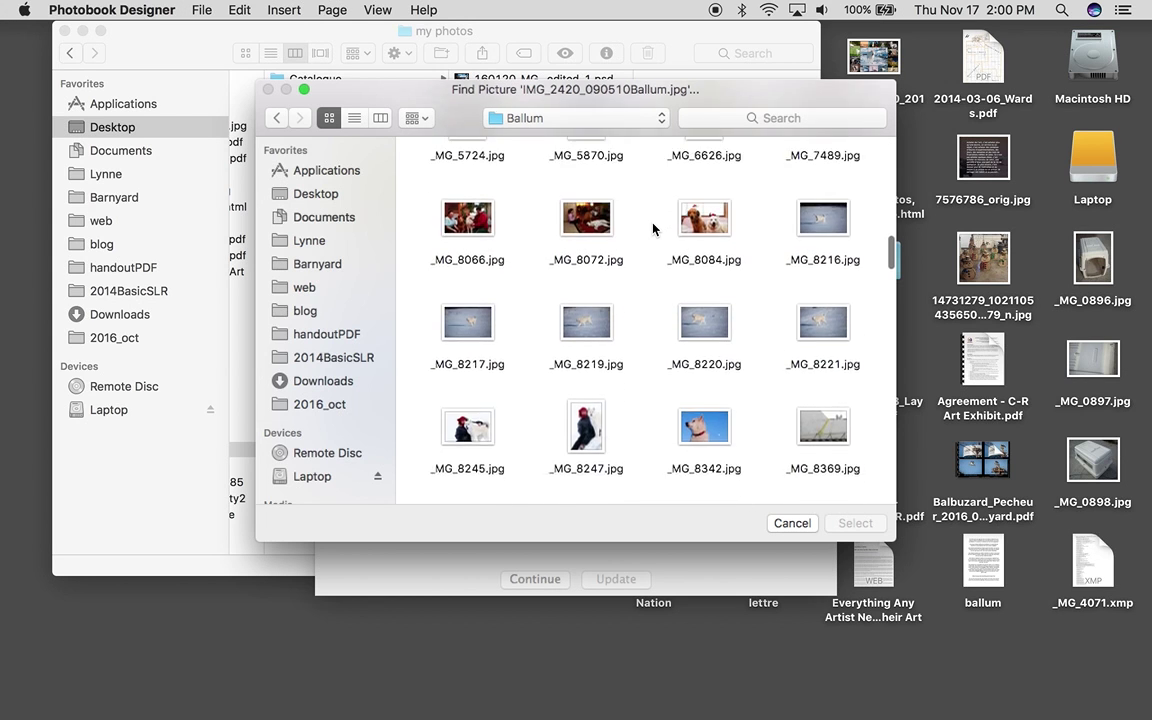
scroll(652, 229, down, 3)
scroll(652, 229, down, 5)
scroll(652, 229, down, 2)
scroll(652, 229, down, 5)
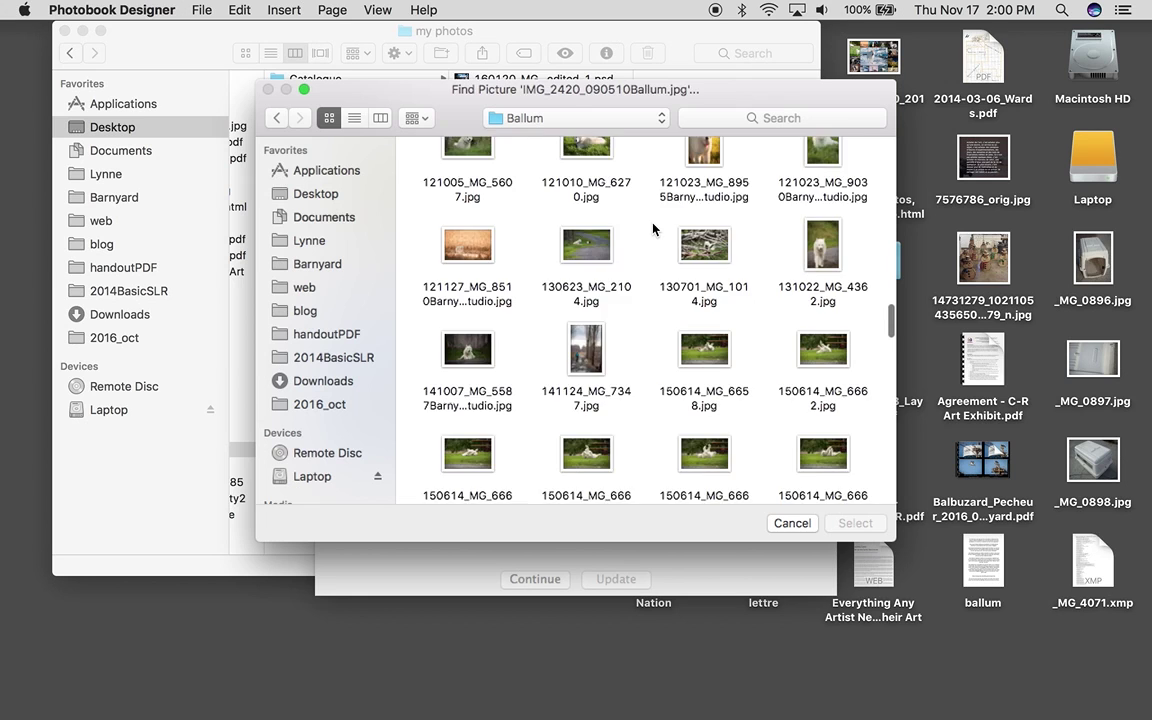
scroll(652, 229, down, 4)
scroll(652, 229, down, 5)
scroll(652, 229, down, 1)
scroll(675, 225, down, 2)
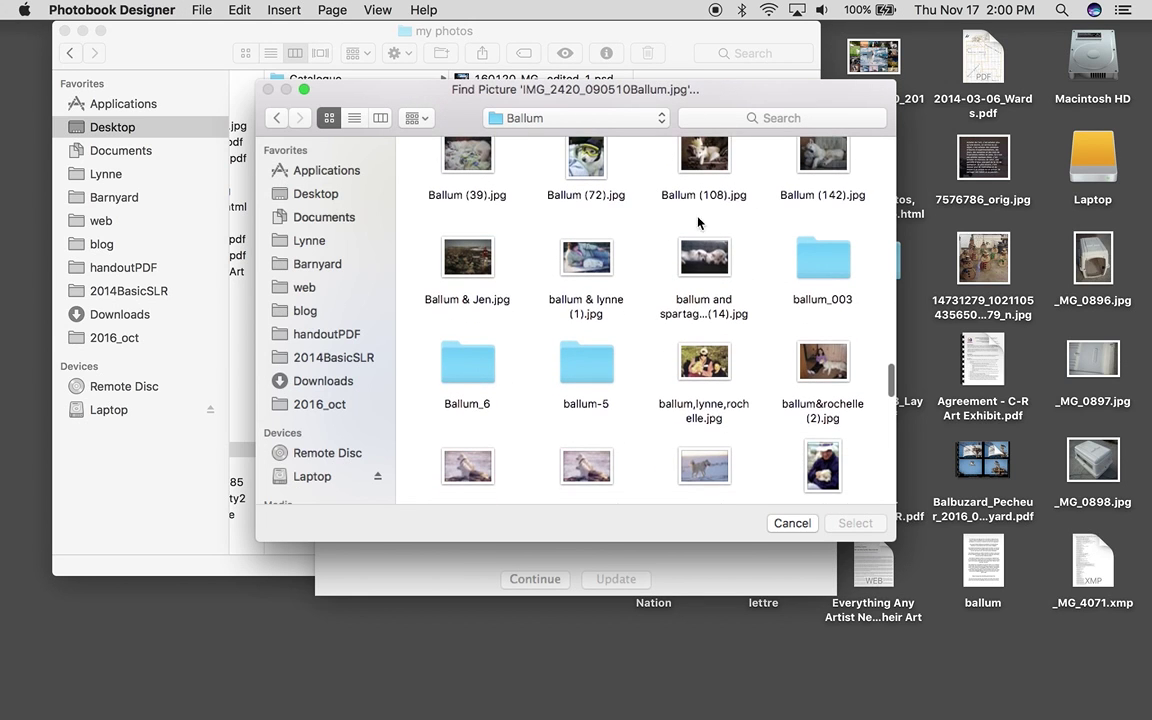
double_click(816, 262)
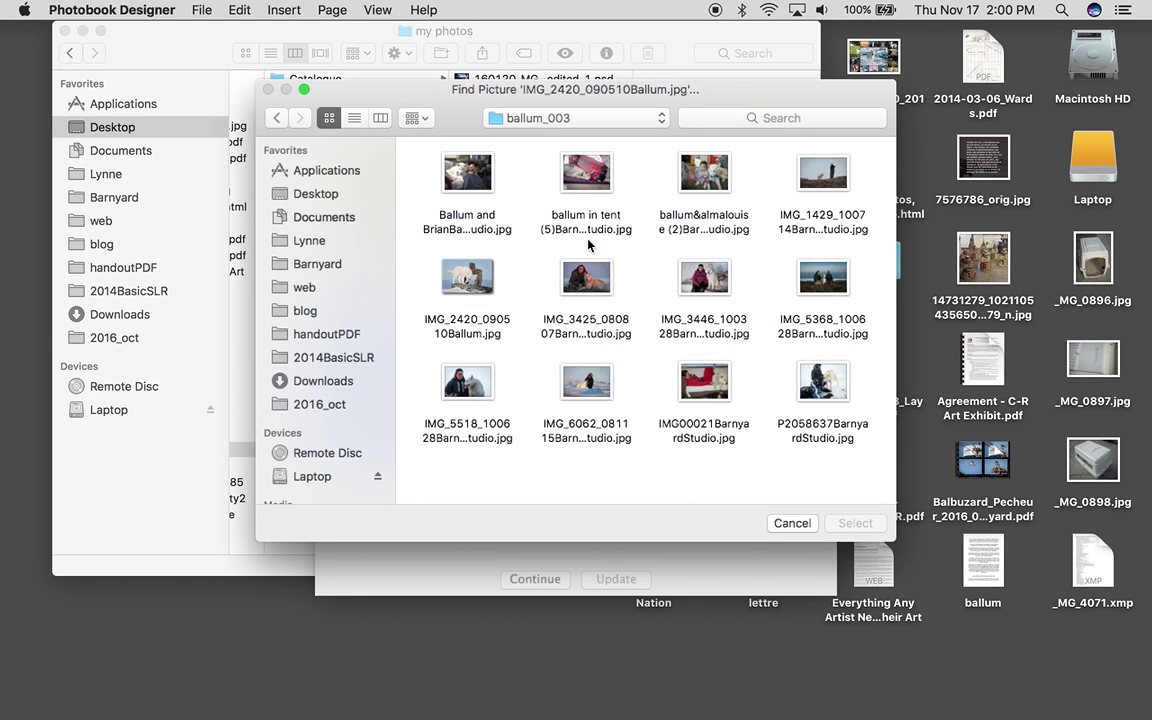
Relink IMG_2420_090510Ballum.jpg from ballum_003, also updating other missing pictures there
double_click(470, 288)
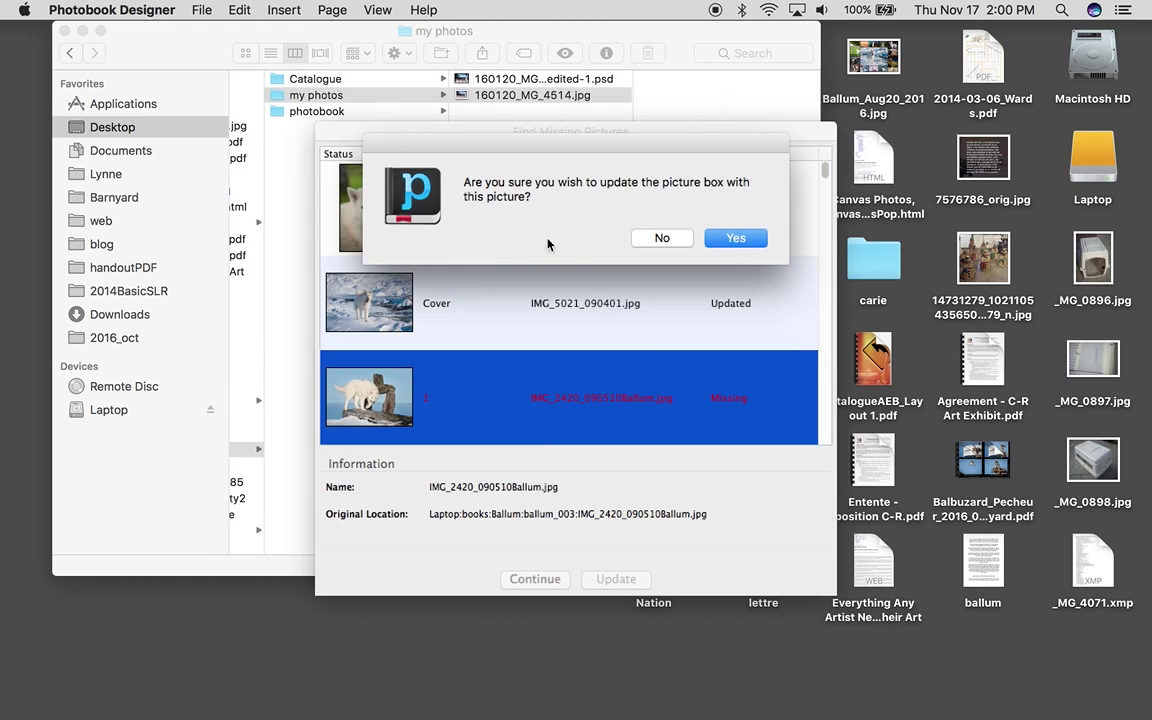
click(734, 238)
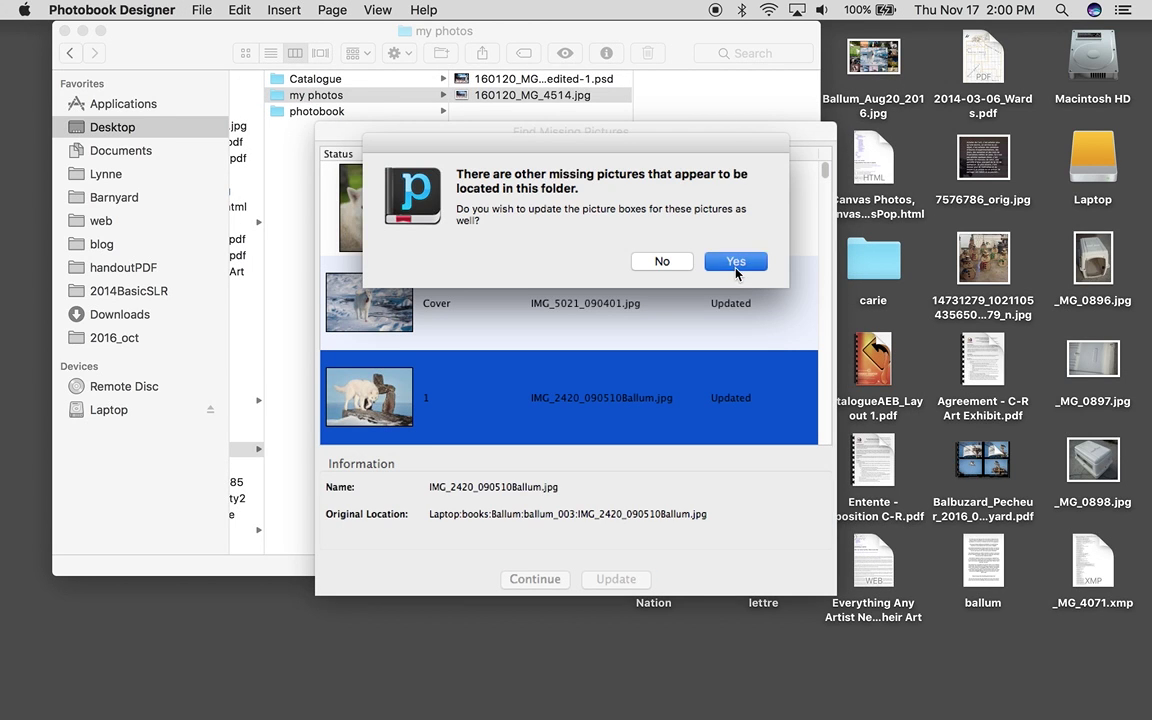
click(737, 259)
Continue past the remaining missing pictures so the project opens on its cover
scroll(639, 366, down, 5)
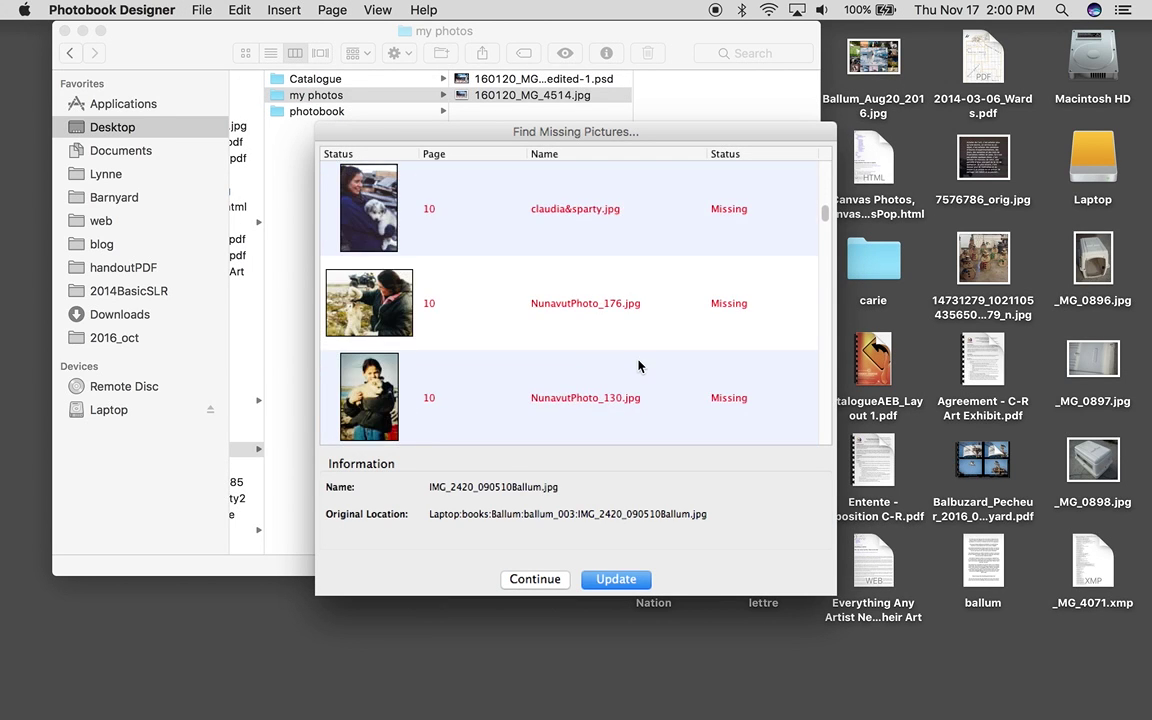
scroll(639, 366, up, 5)
scroll(637, 362, up, 3)
scroll(637, 362, down, 2)
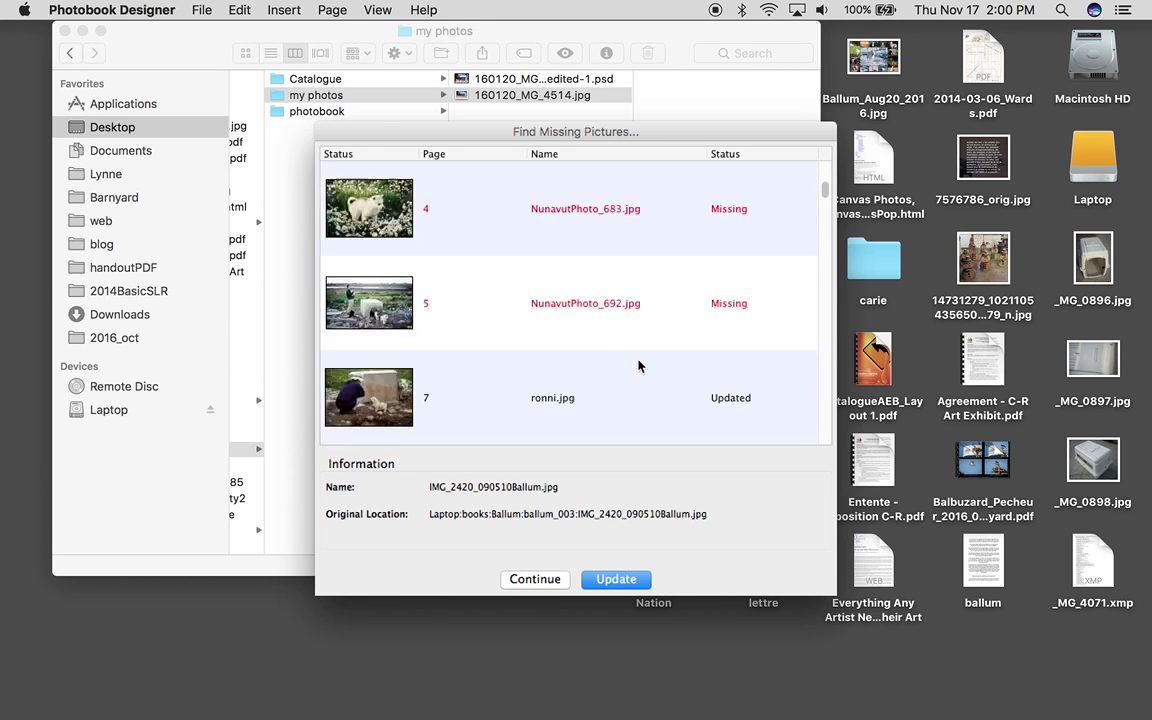
scroll(637, 362, down, 1)
click(535, 579)
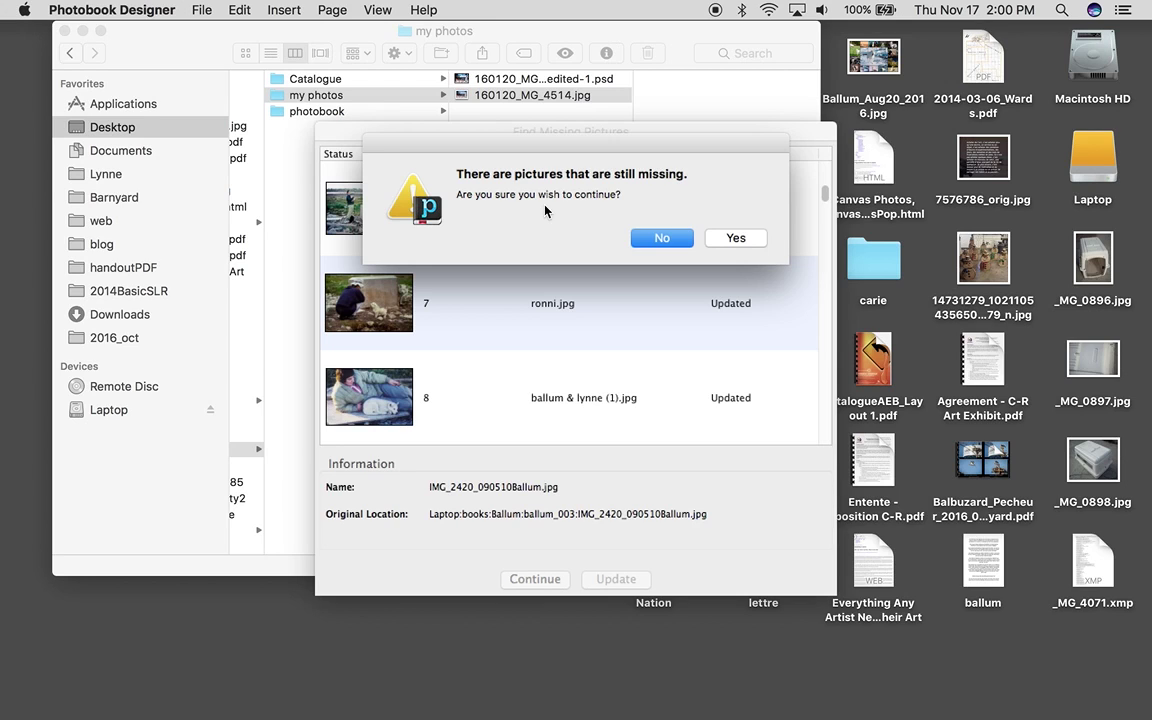
click(736, 240)
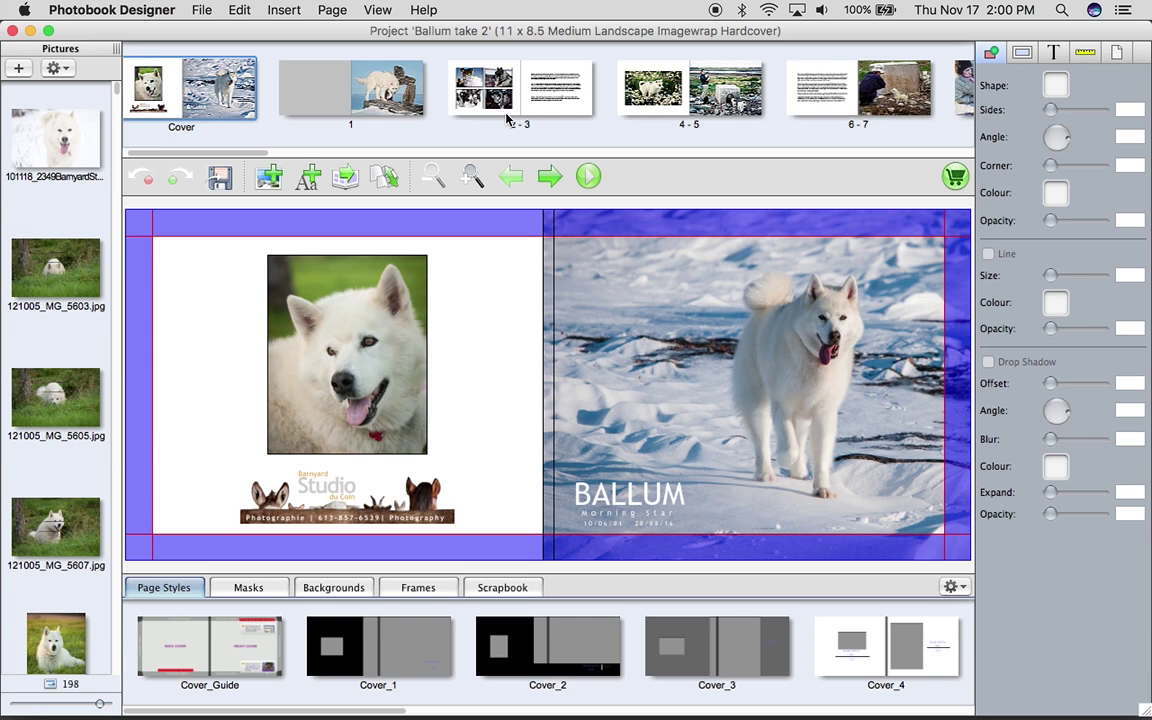
scroll(505, 114, right, 3)
scroll(505, 110, right, 3)
scroll(505, 112, right, 3)
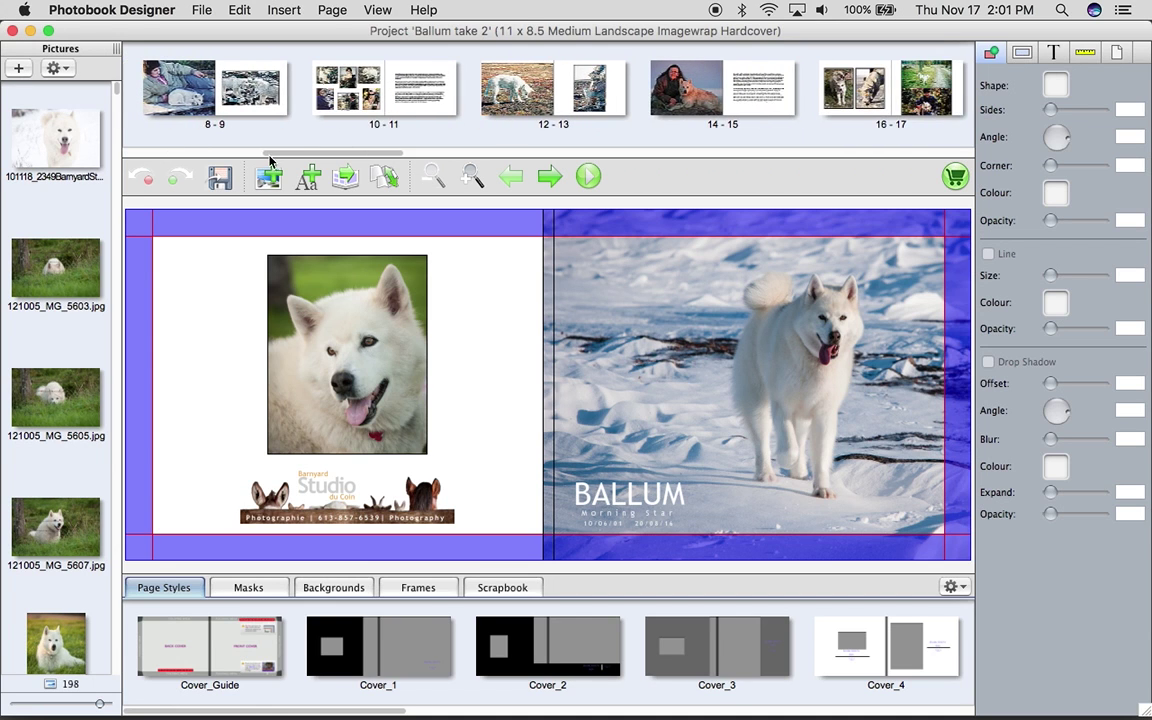
mouse_move(303, 155)
mouse_down()
mouse_move(579, 172)
mouse_move(843, 148)
mouse_up()
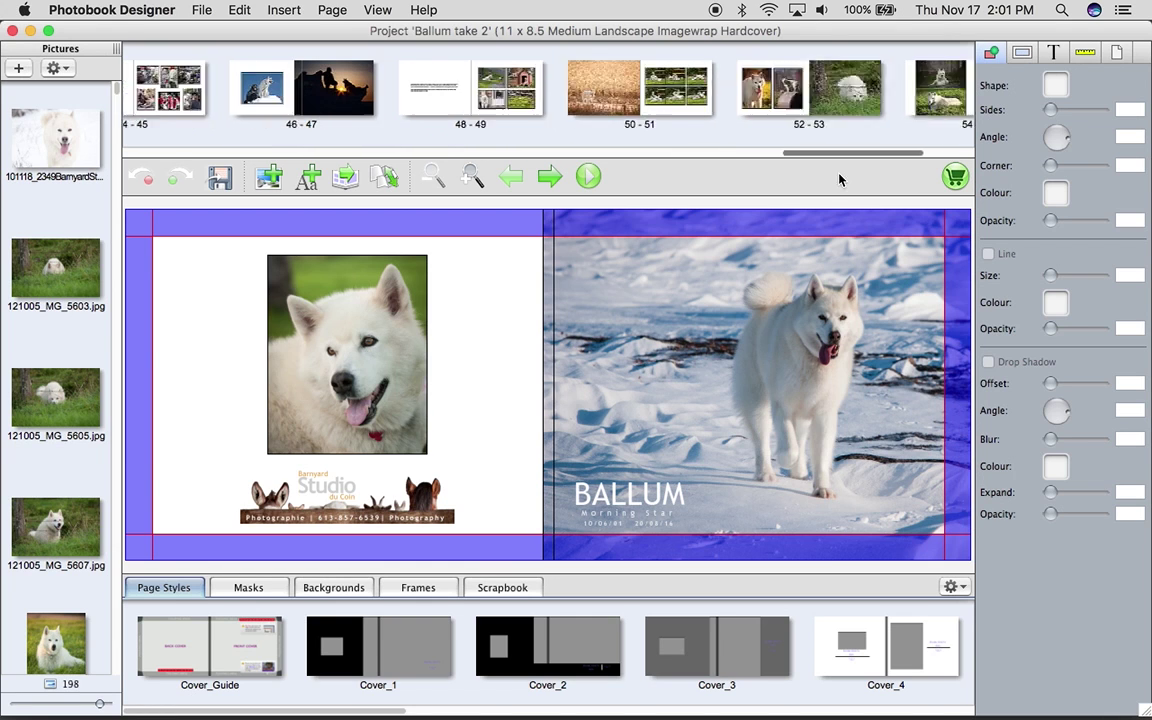
click(802, 87)
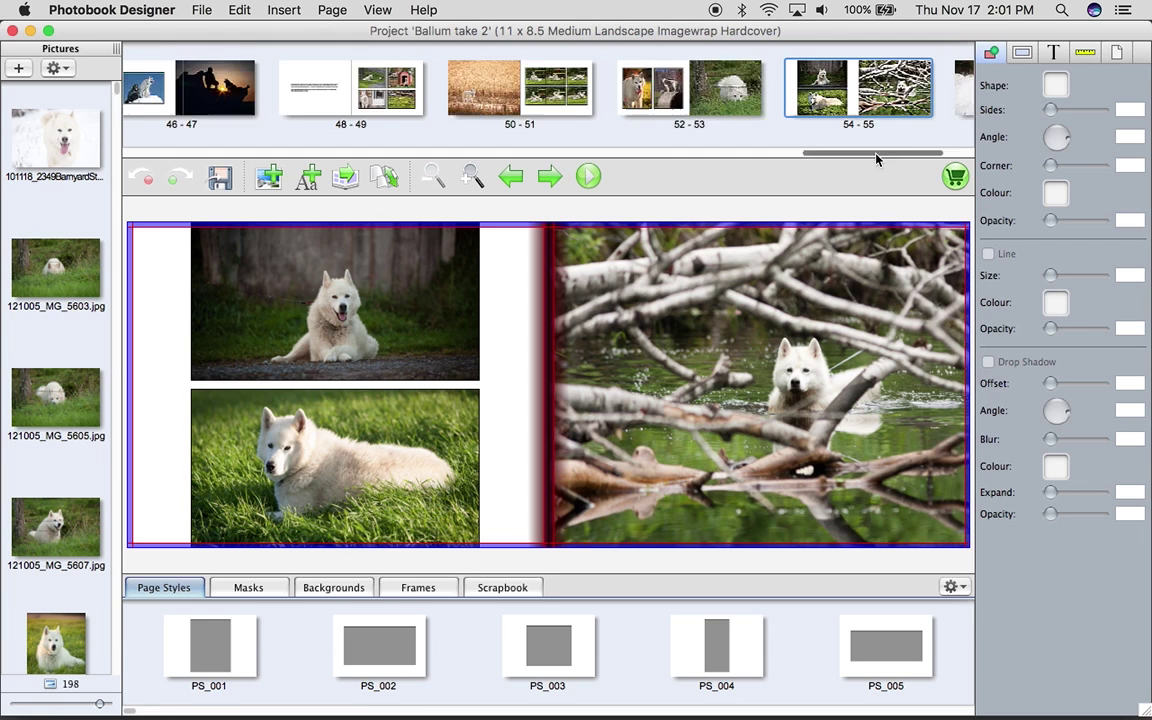
mouse_move(874, 155)
mouse_down()
mouse_move(926, 151)
mouse_move(579, 146)
mouse_up()
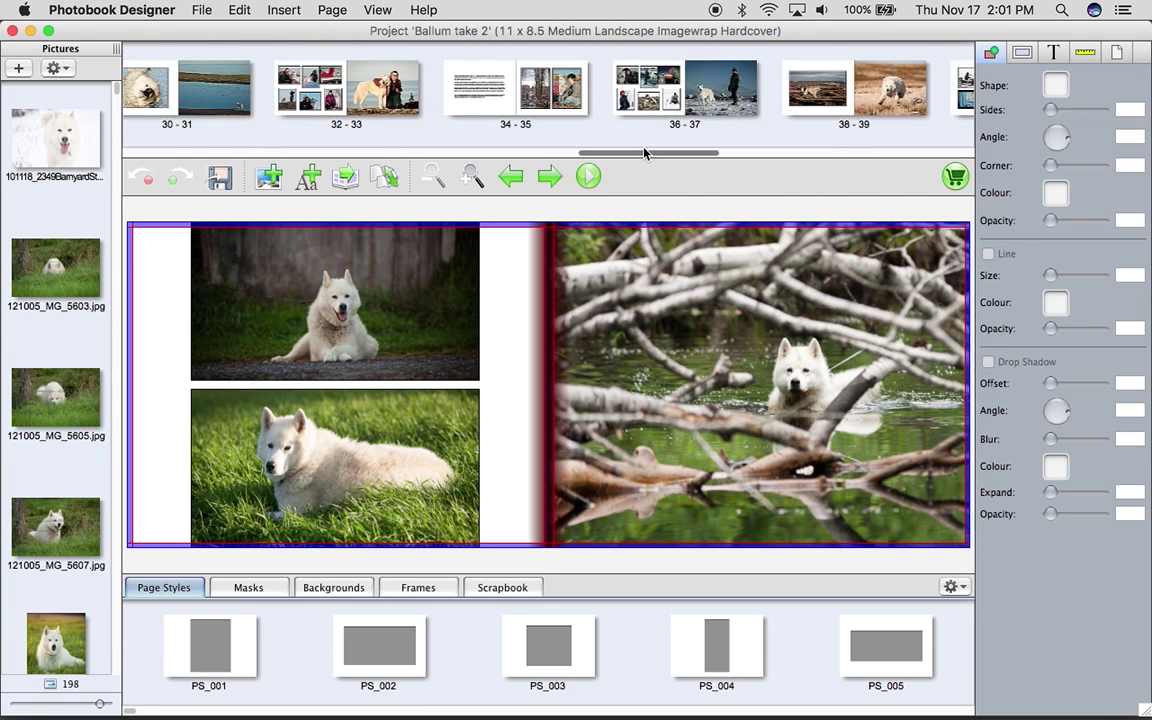
click(727, 94)
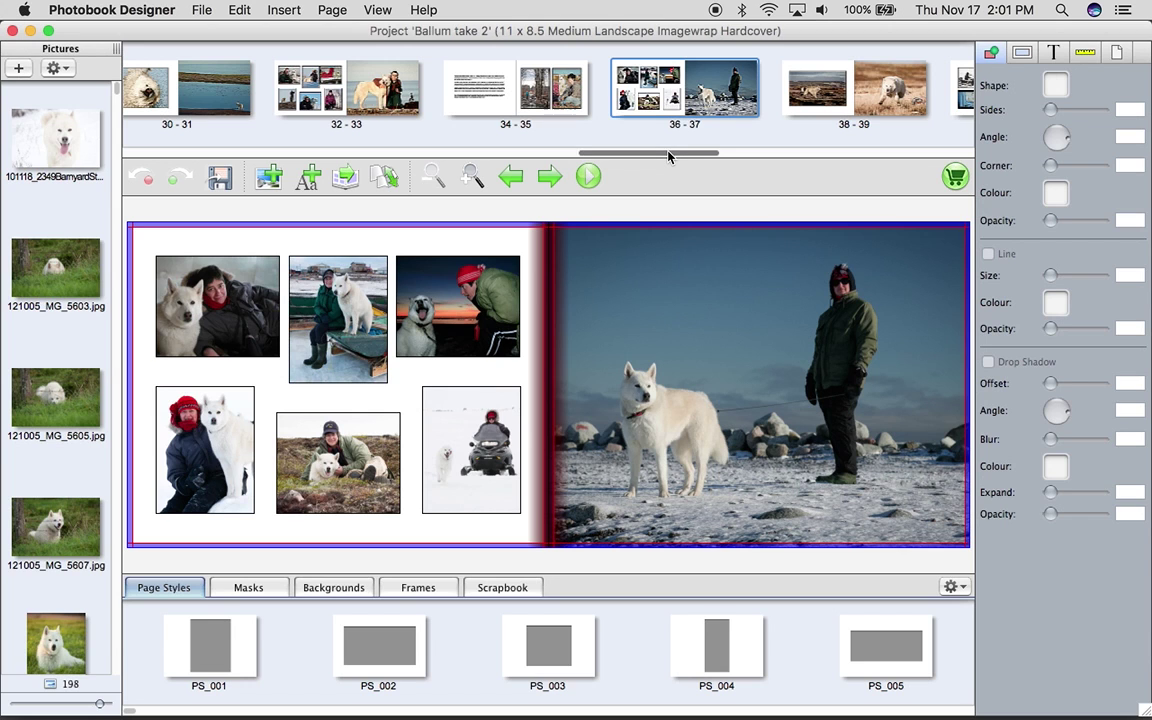
drag(669, 155, 559, 157)
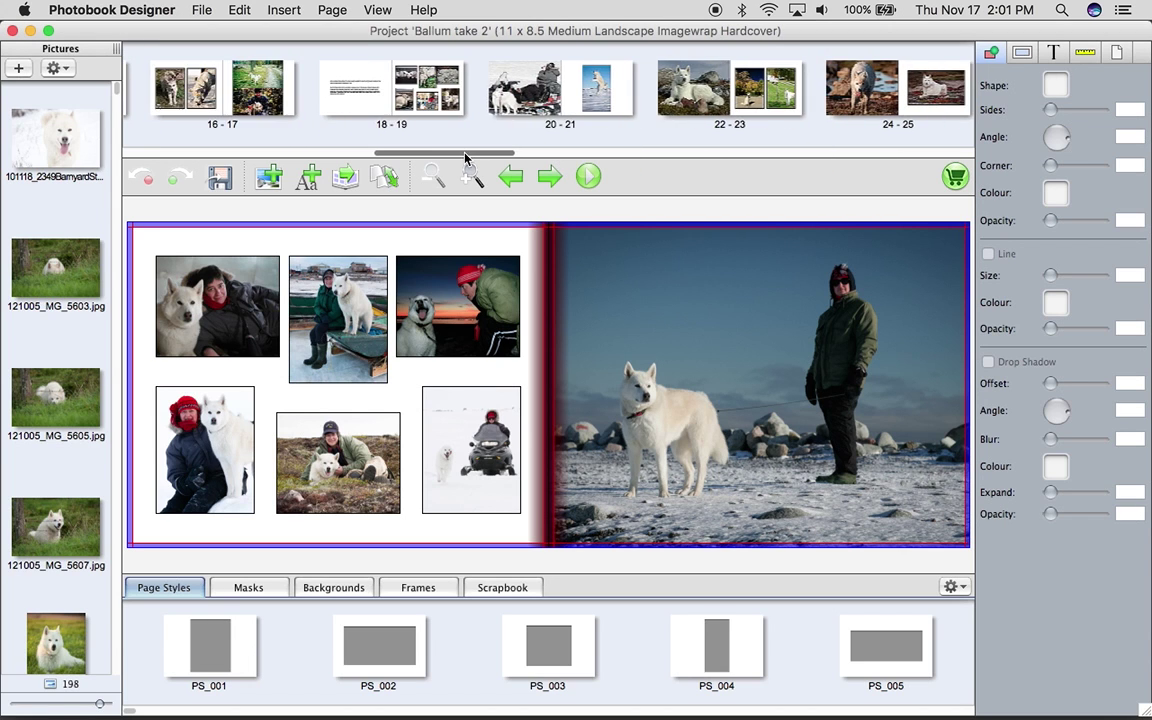
drag(465, 157, 202, 178)
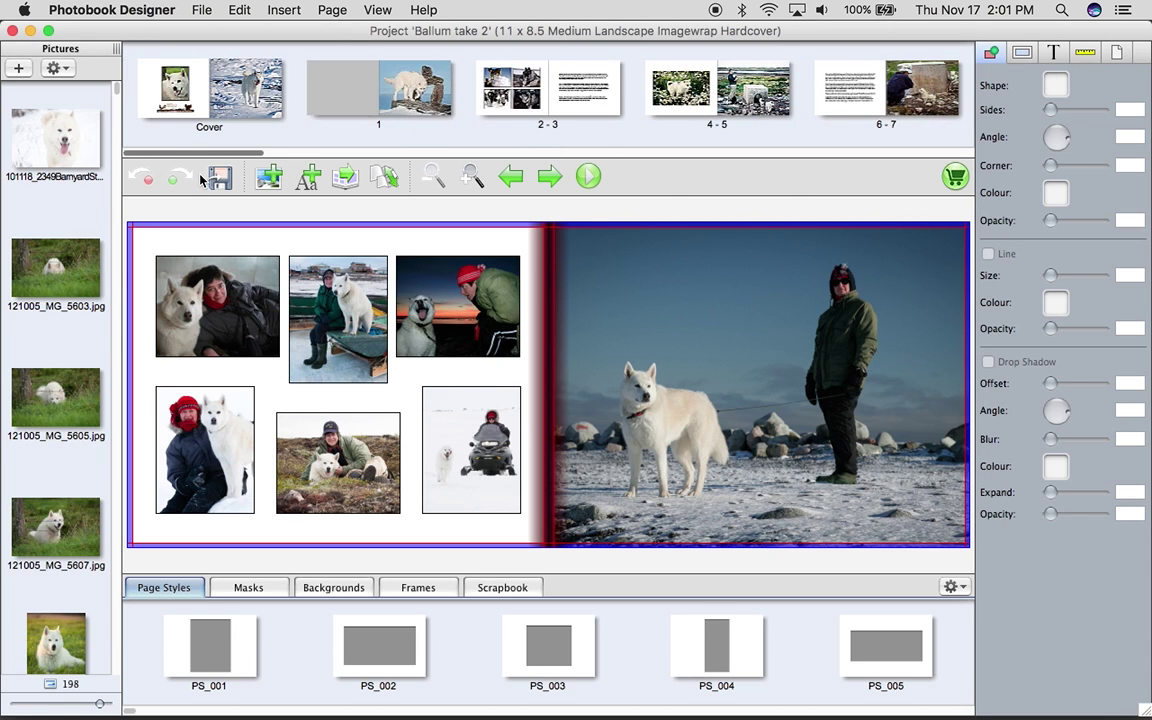
click(289, 11)
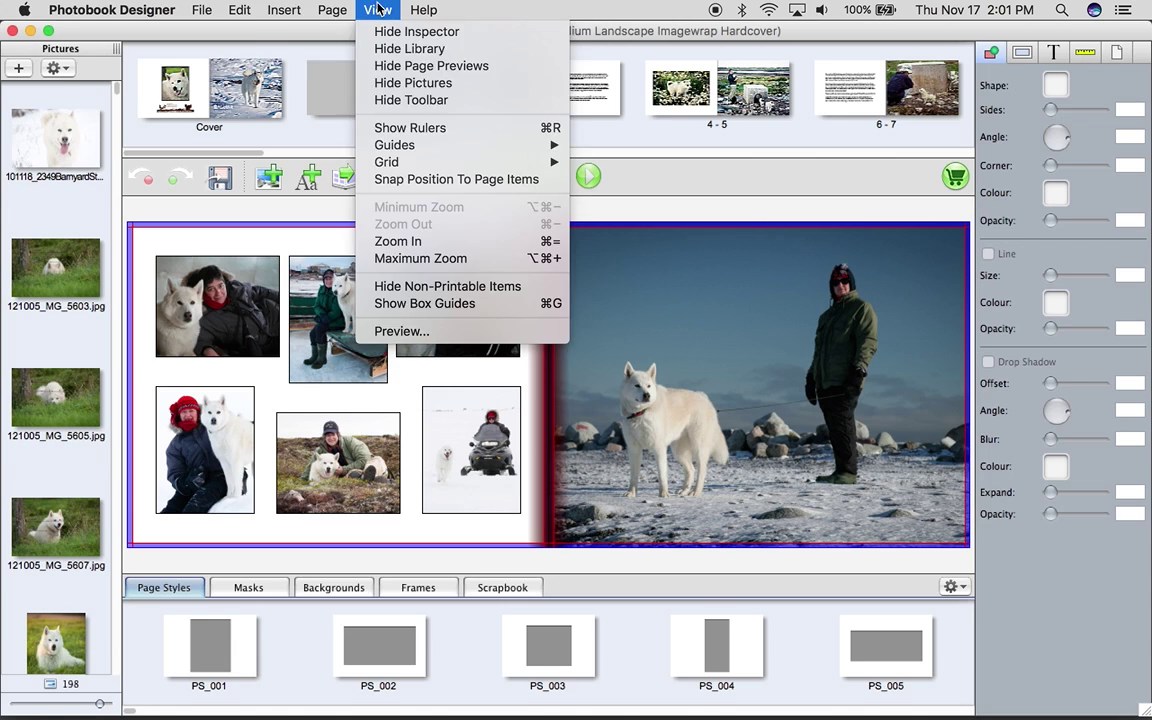
click(199, 14)
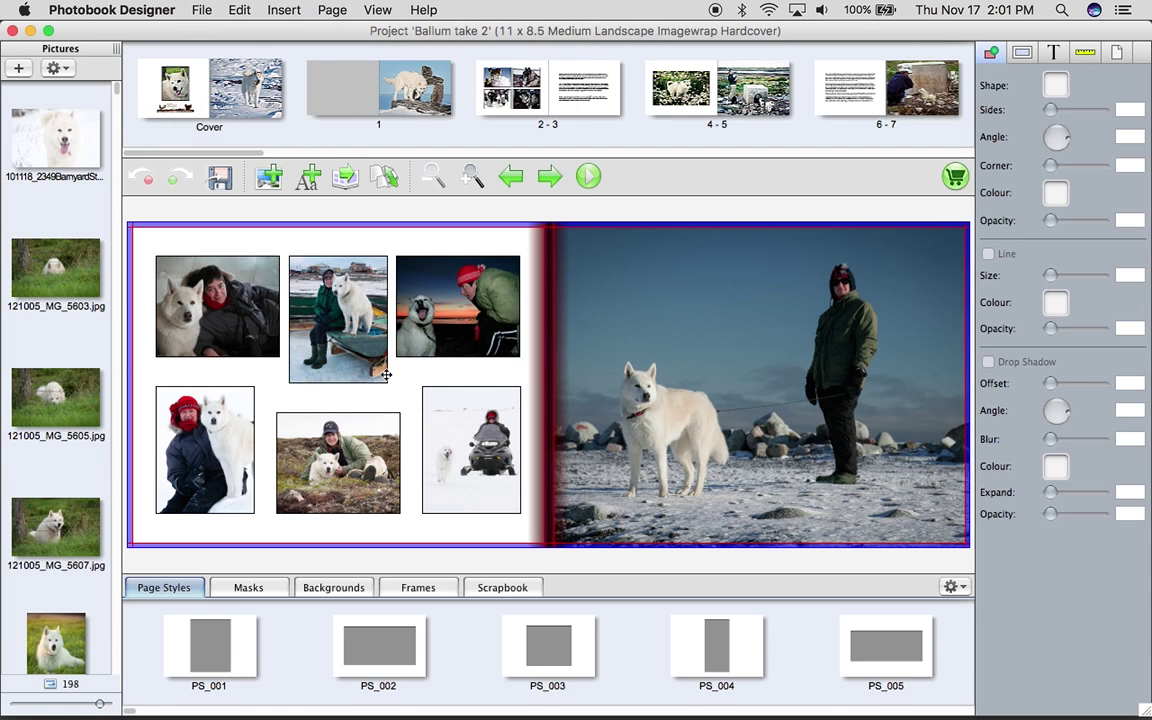
click(477, 319)
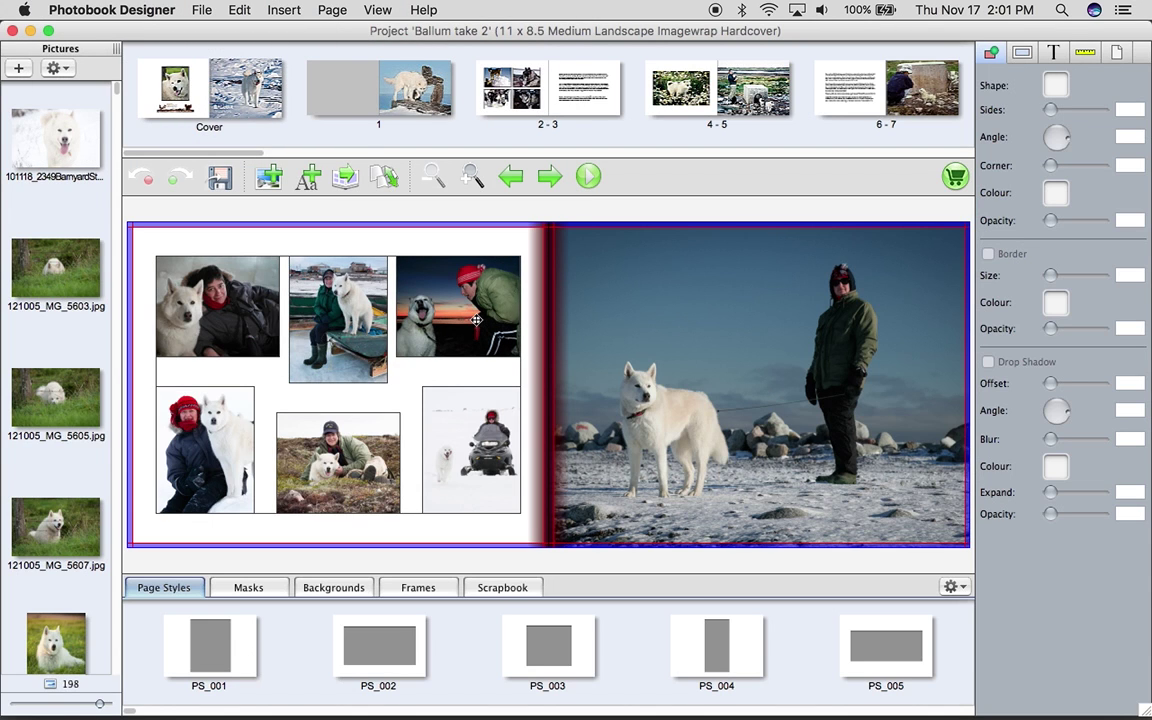
click(760, 377)
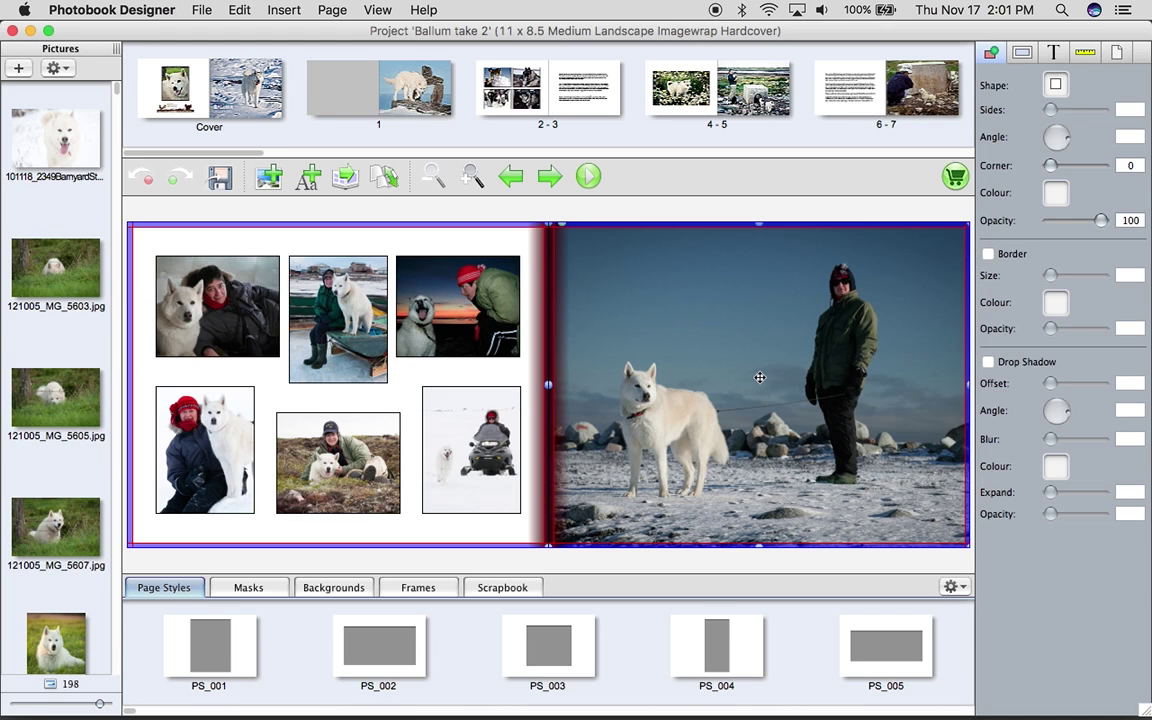
click(243, 102)
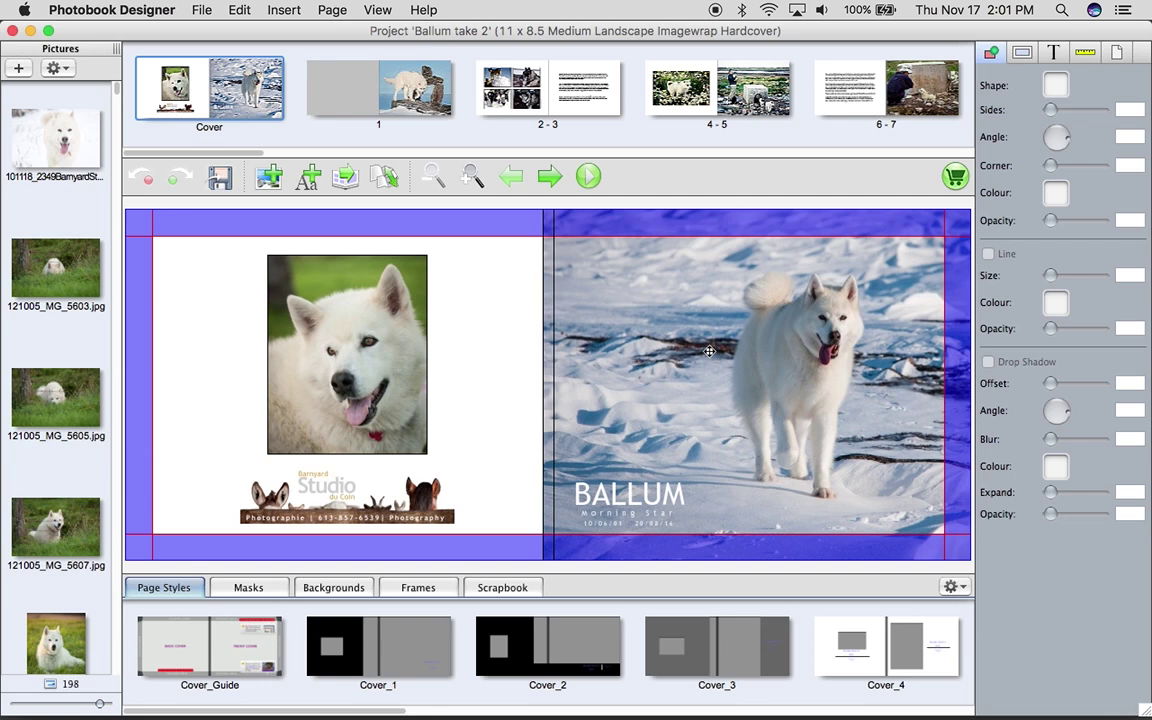
Quit Photobook Designer, discarding the unsaved project changes
click(95, 12)
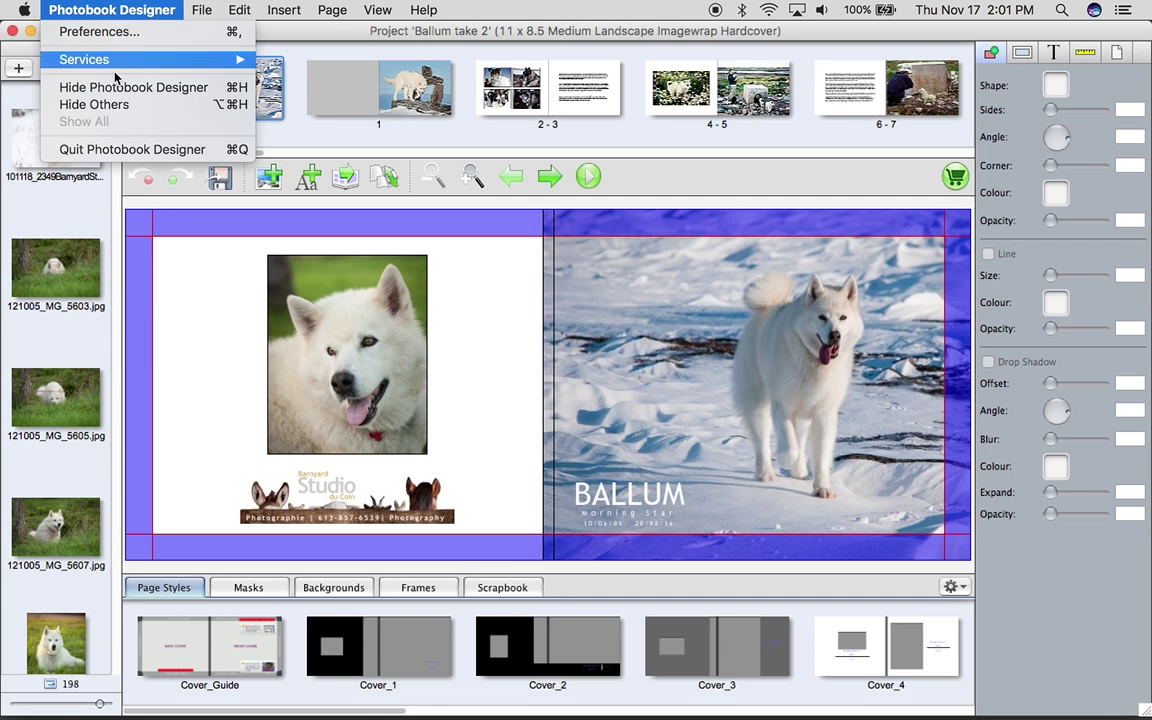
click(127, 150)
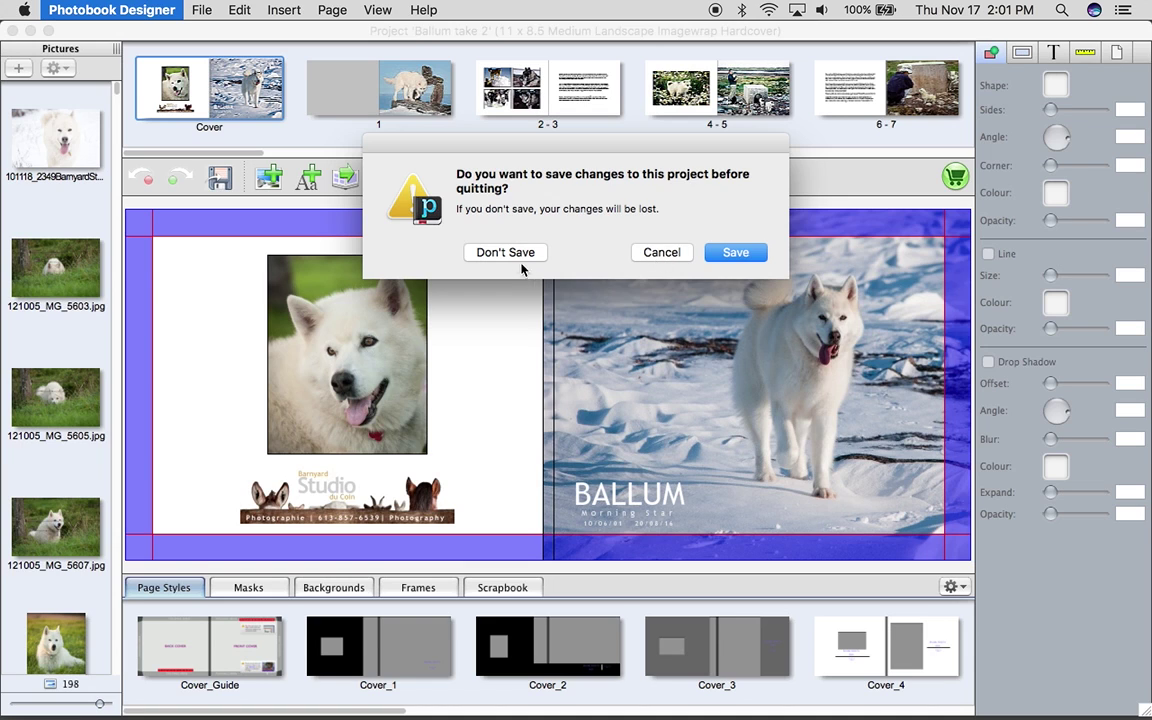
key(Escape)
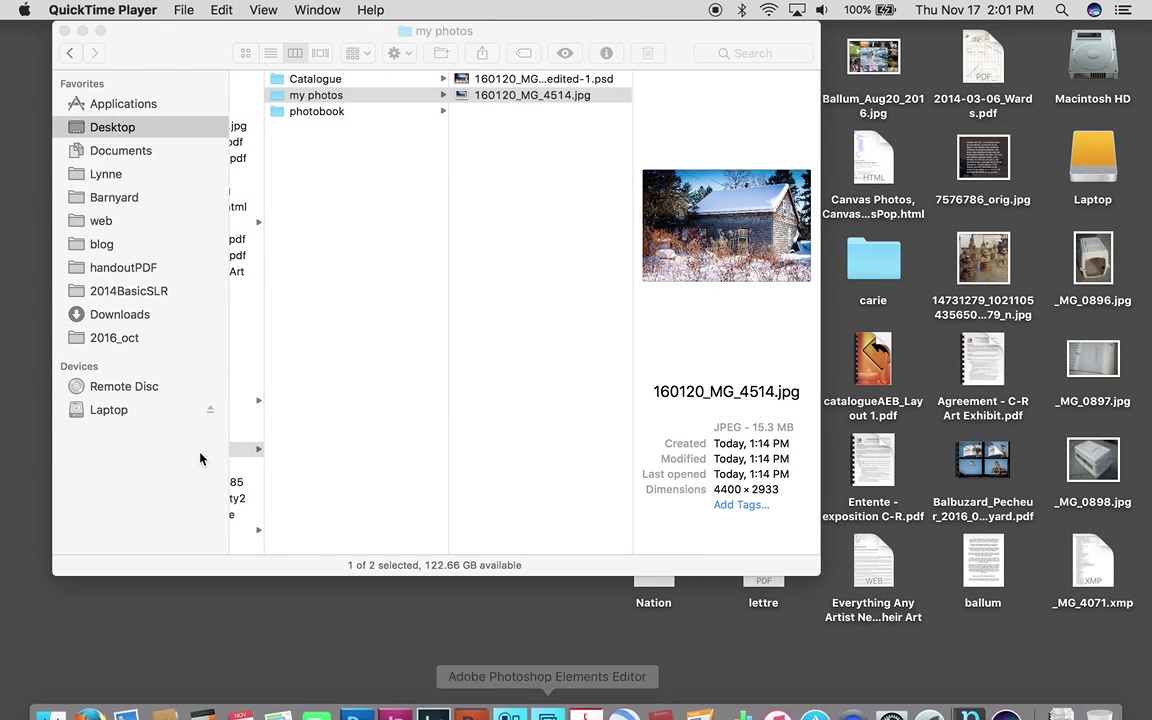
Show the Laptop drive in Finder and relaunch Photobook Designer from the Dock
click(121, 411)
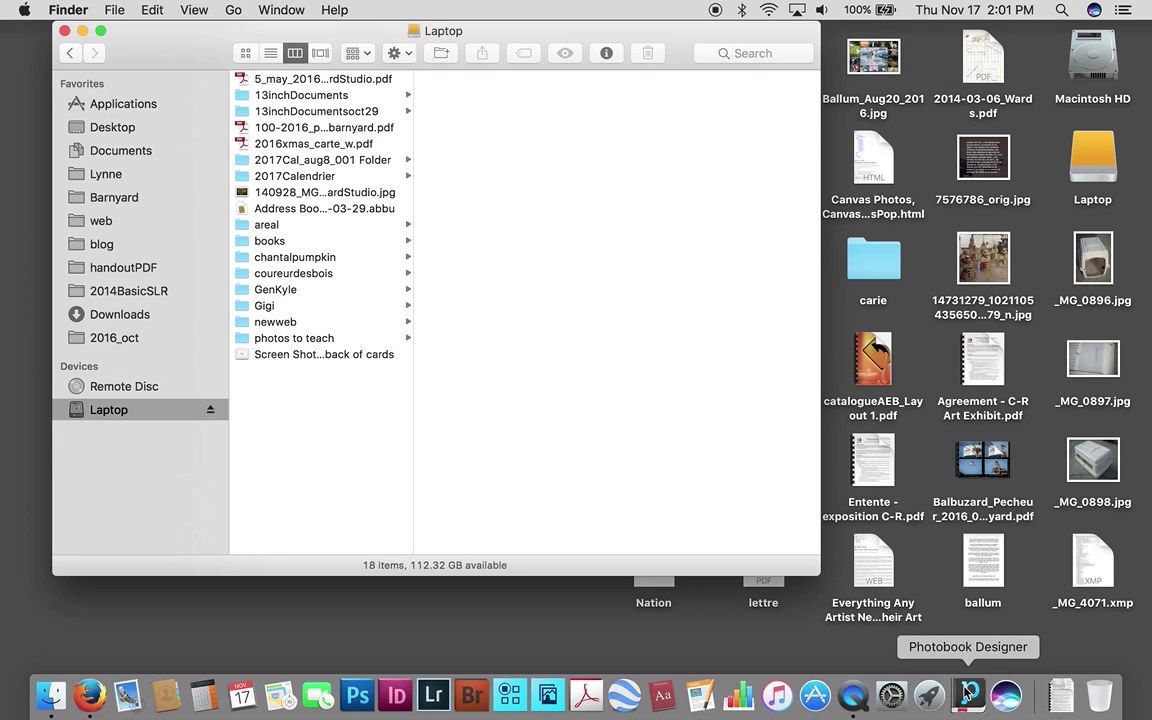
click(967, 686)
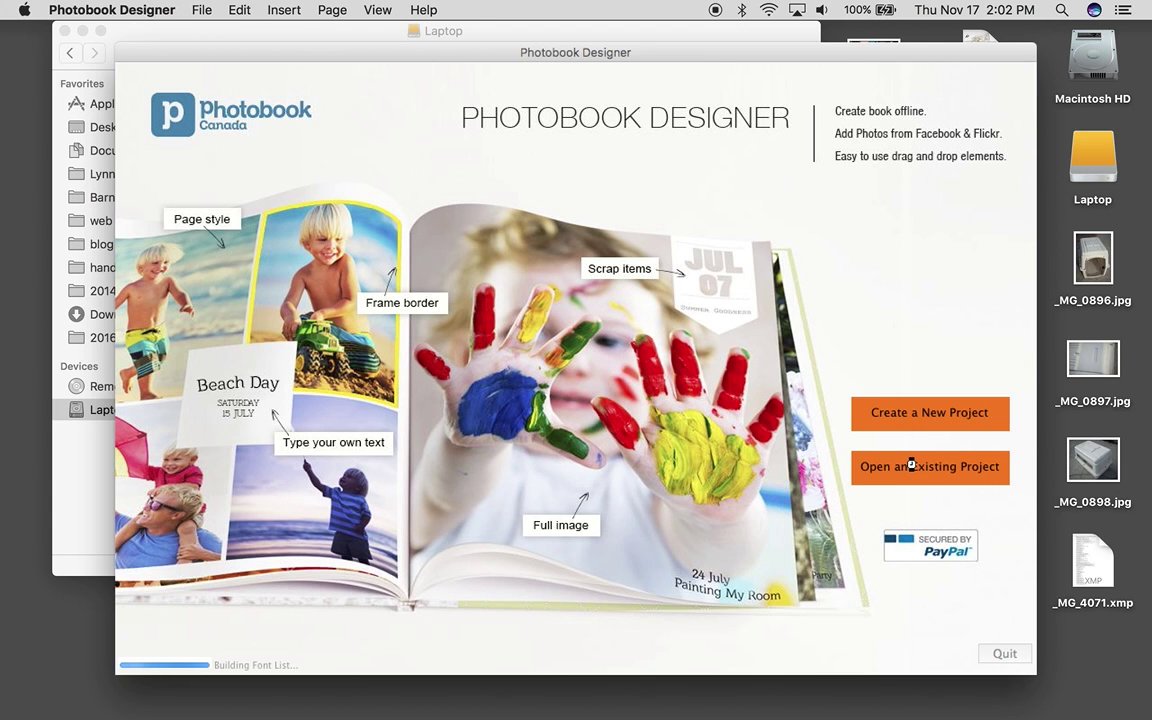
Open 'Ballum take 2' from the Open Project dialog
click(916, 470)
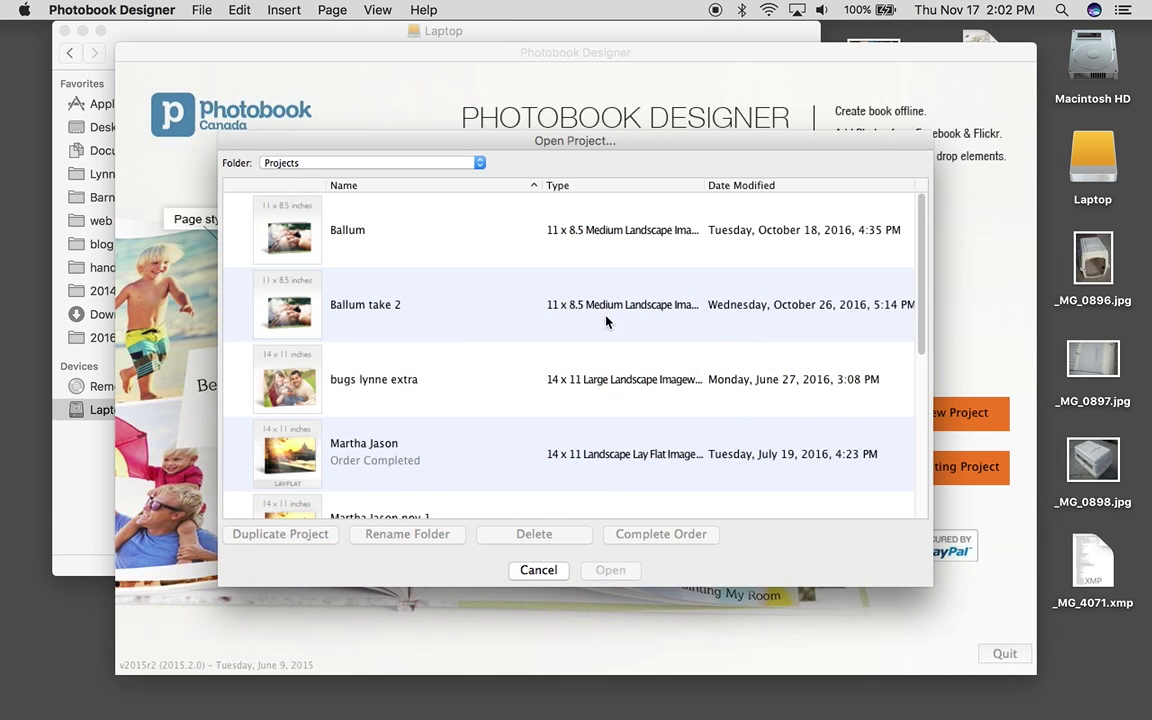
double_click(606, 321)
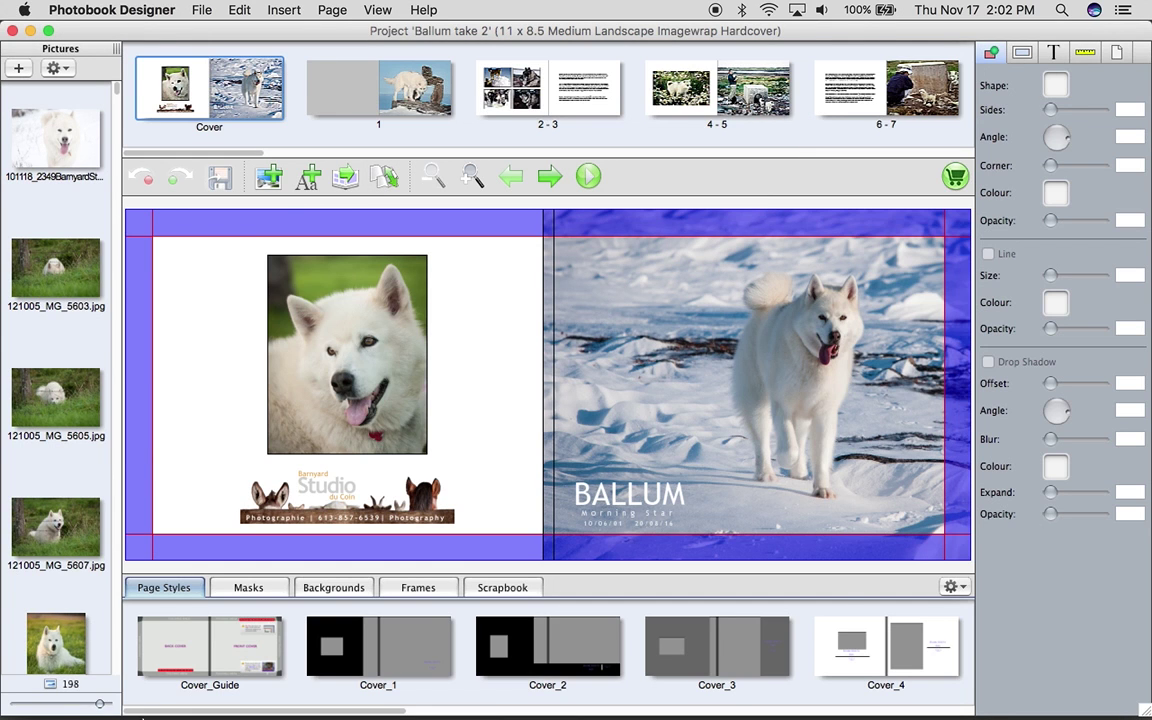
mouse_move(120, 715)
click(50, 697)
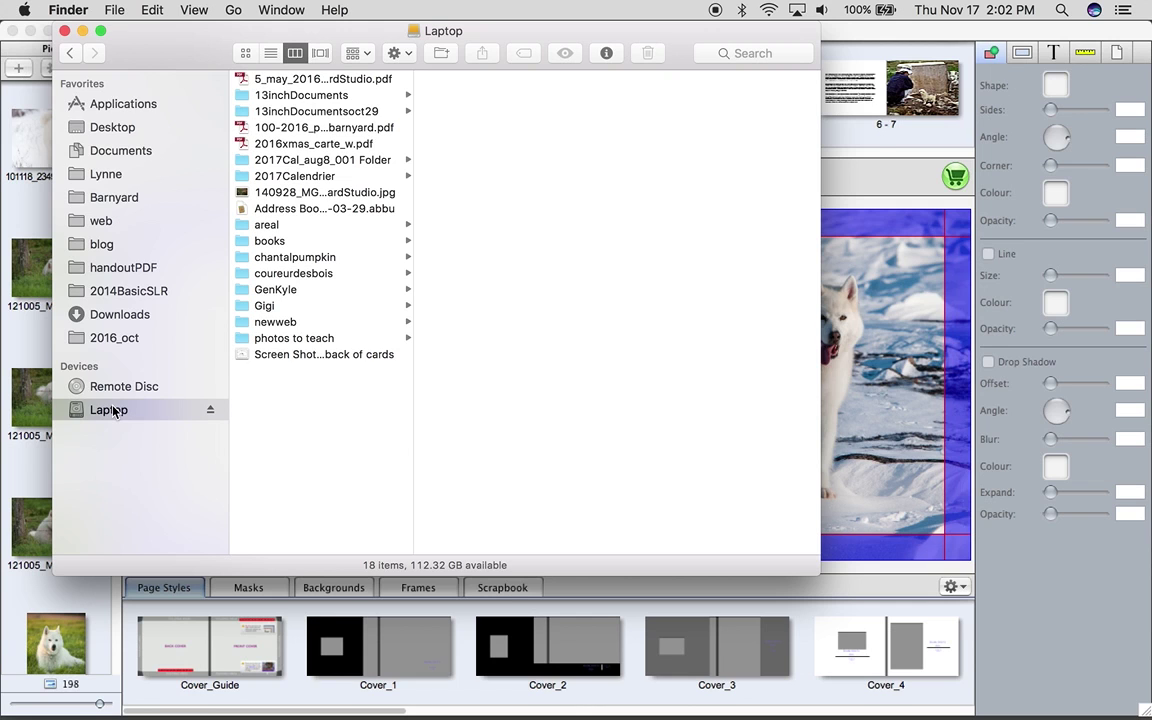
click(851, 294)
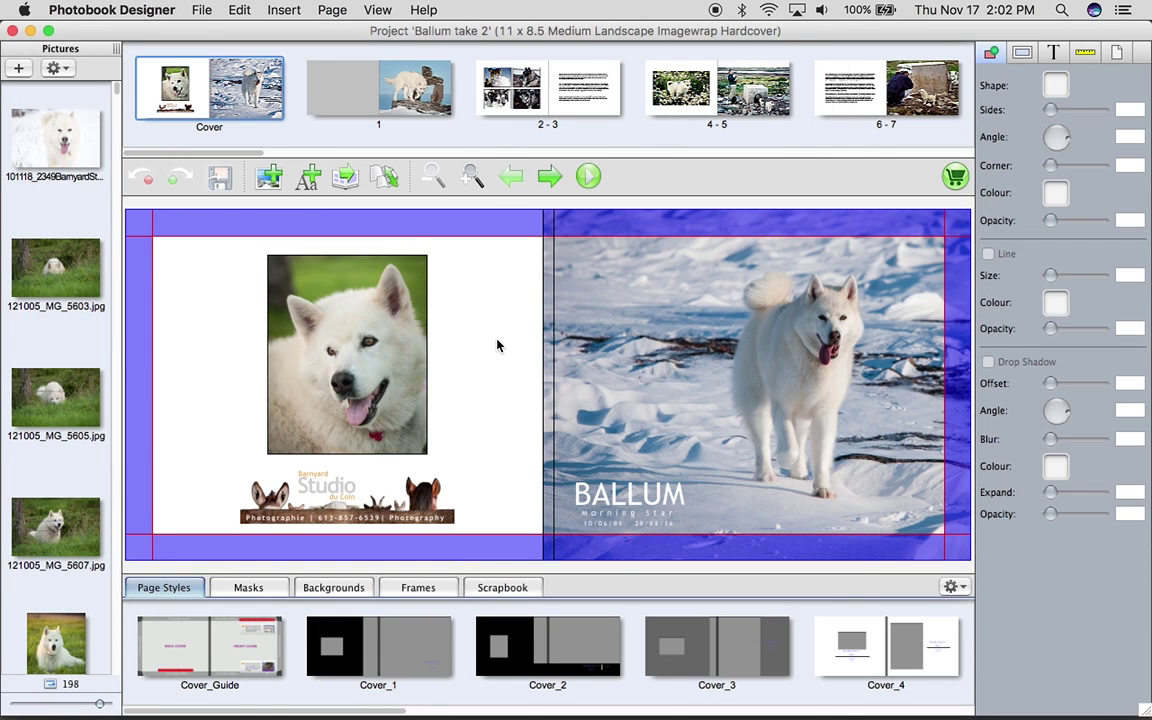